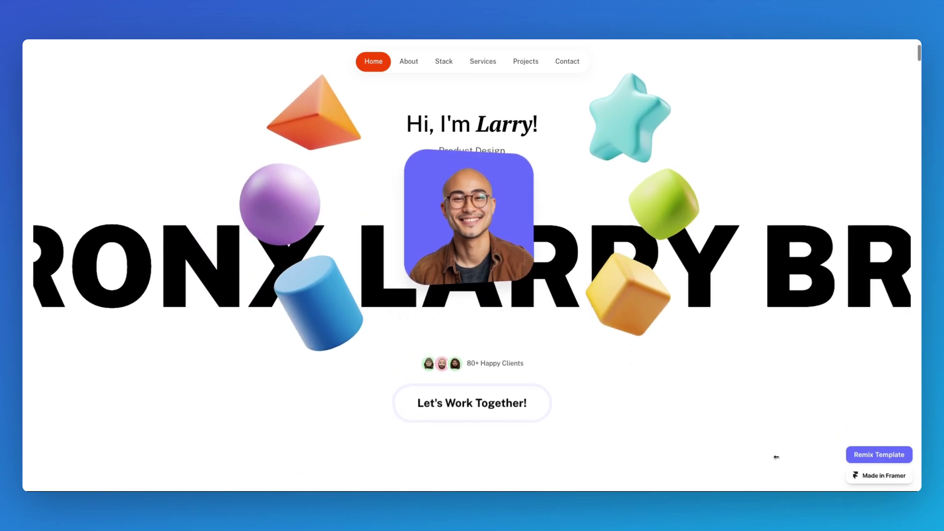
Step: Scroll the portfolio past About, My Stack and Services down to 04 Website Prototyping
scroll(776, 457, "down", 5)
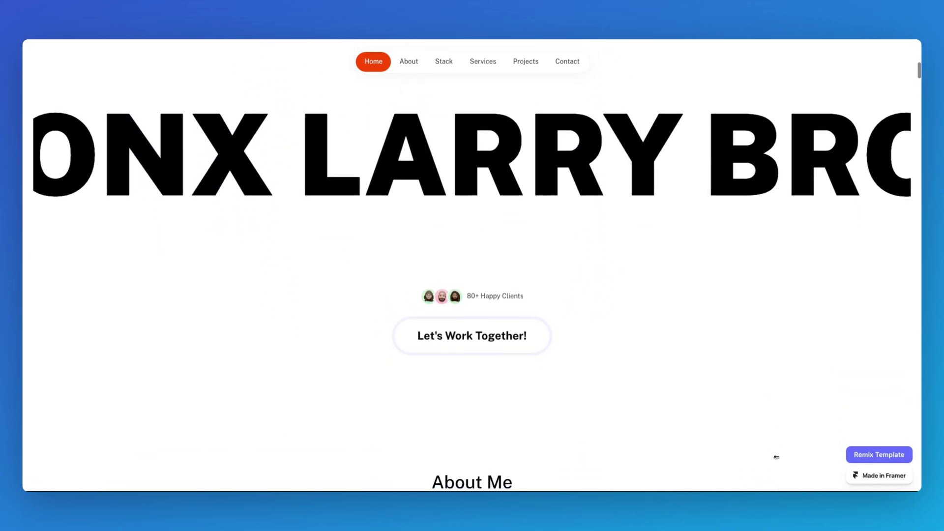
scroll(776, 458, "down", 5)
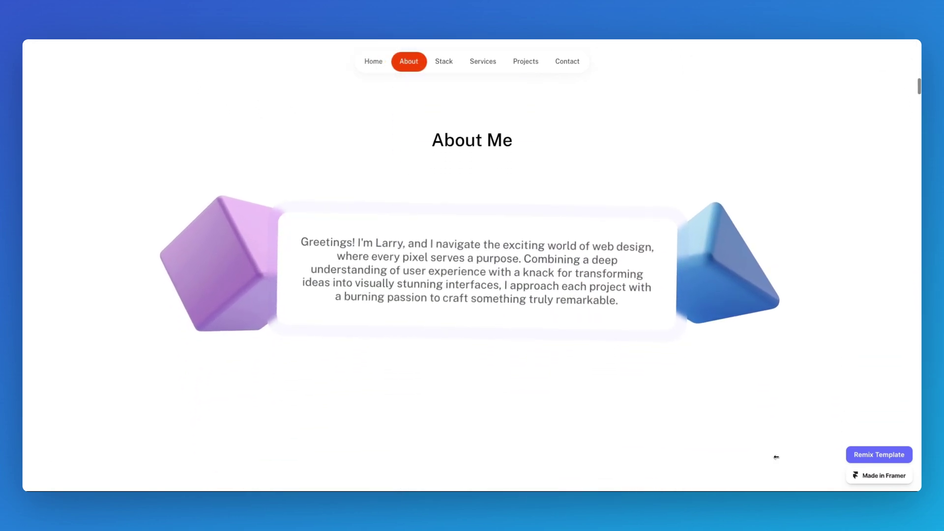
scroll(775, 458, "down", 5)
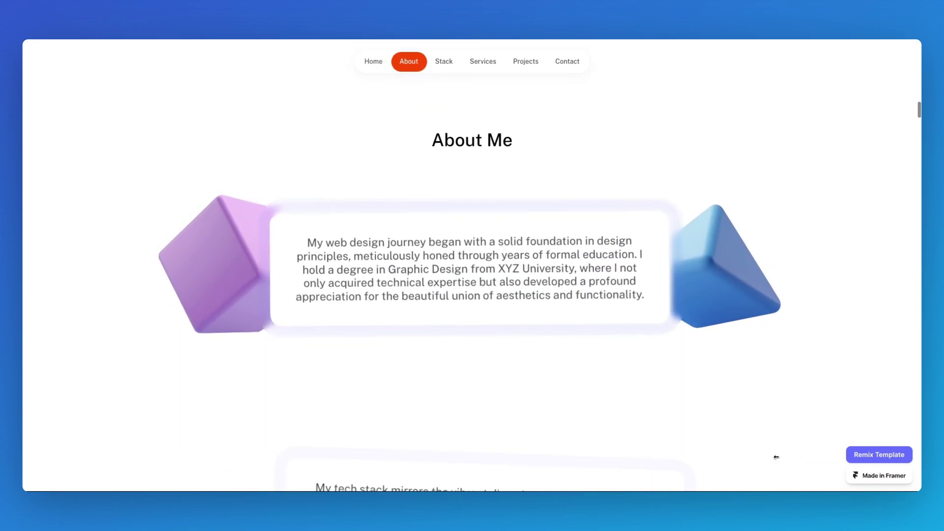
scroll(776, 457, "down", 5)
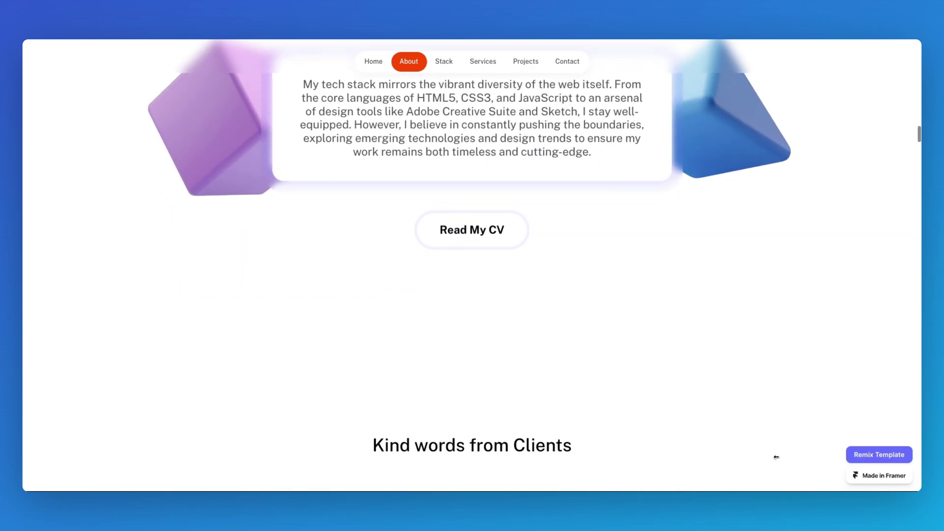
scroll(776, 458, "down", 7)
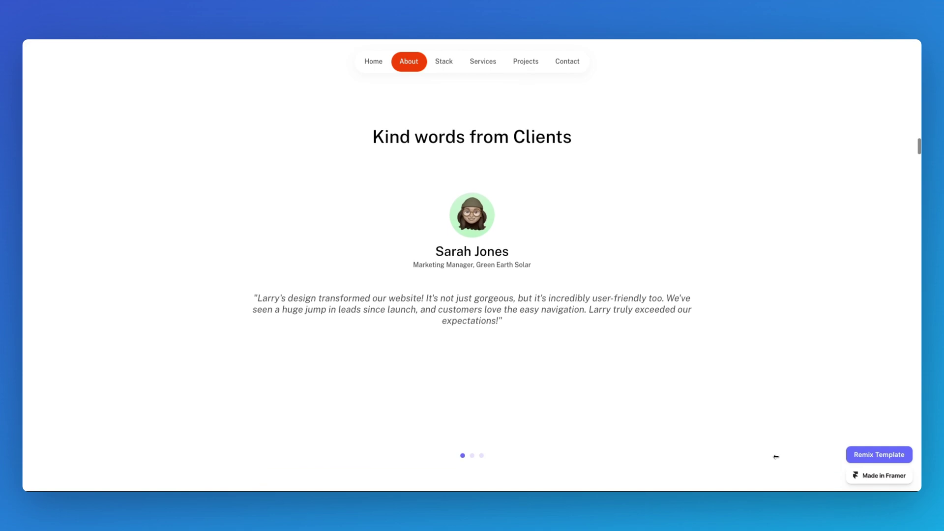
scroll(776, 457, "down", 8)
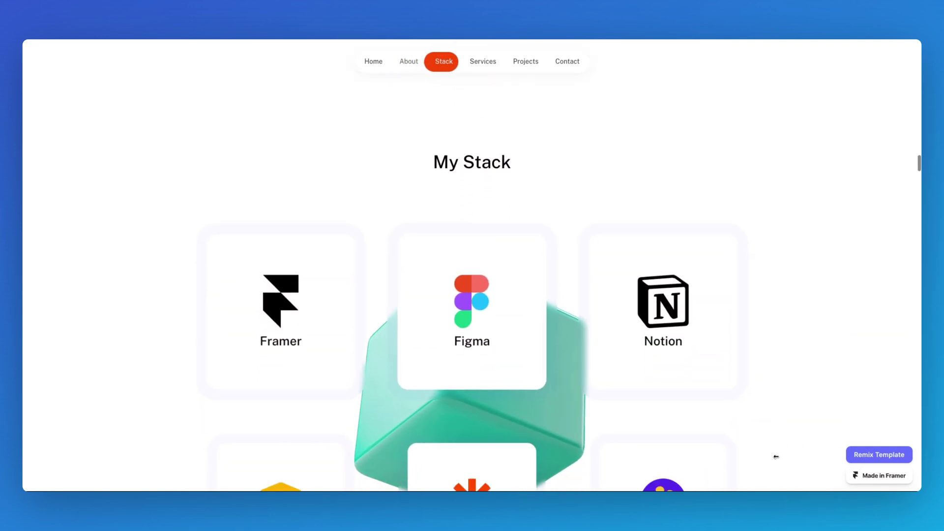
scroll(776, 457, "down", 5)
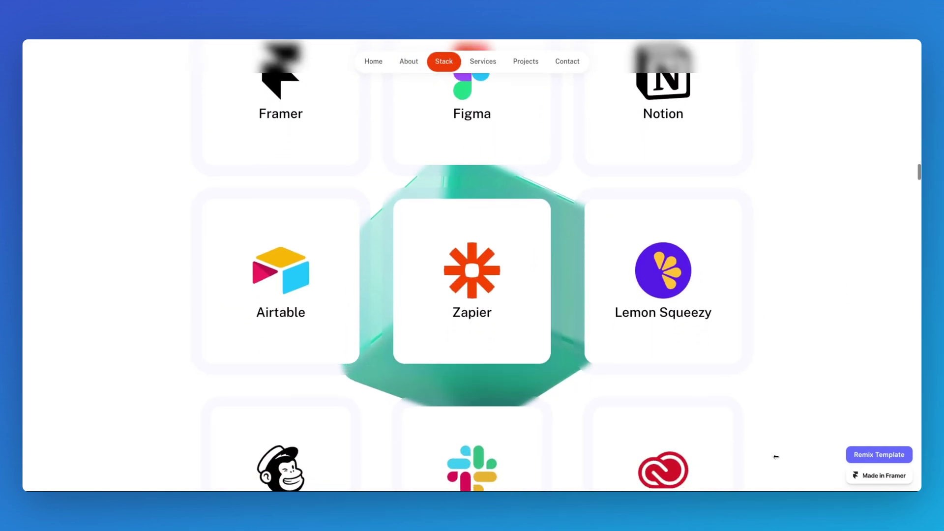
scroll(776, 439, "down", 3)
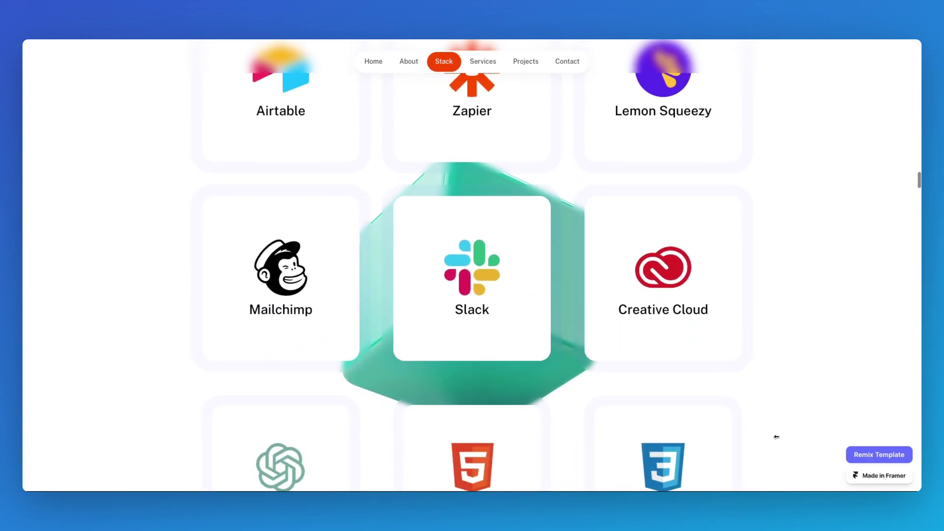
scroll(776, 437, "down", 8)
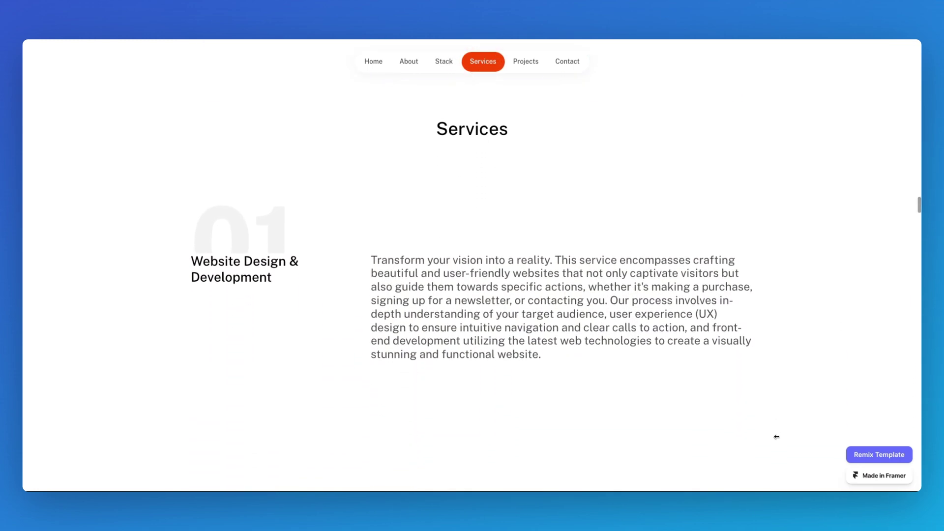
scroll(776, 437, "down", 4)
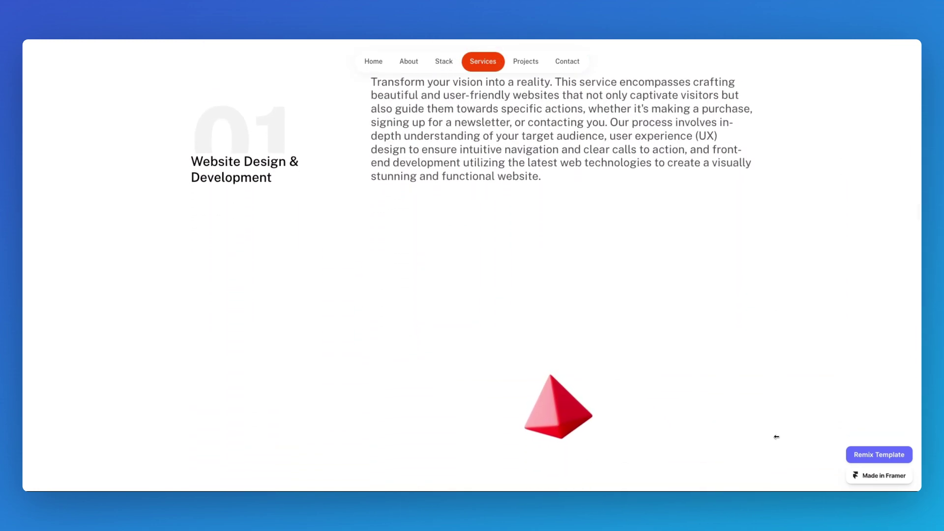
scroll(776, 437, "down", 6)
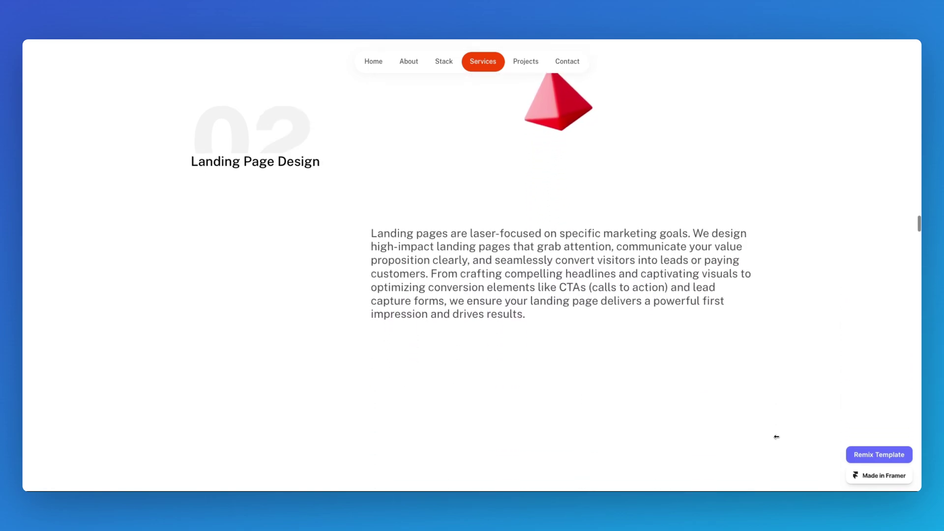
scroll(776, 436, "down", 6)
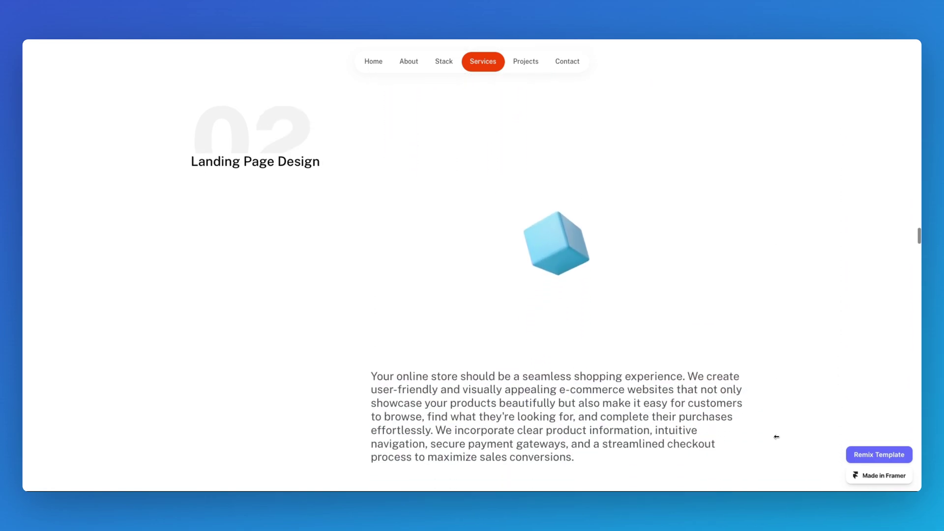
scroll(776, 436, "down", 5)
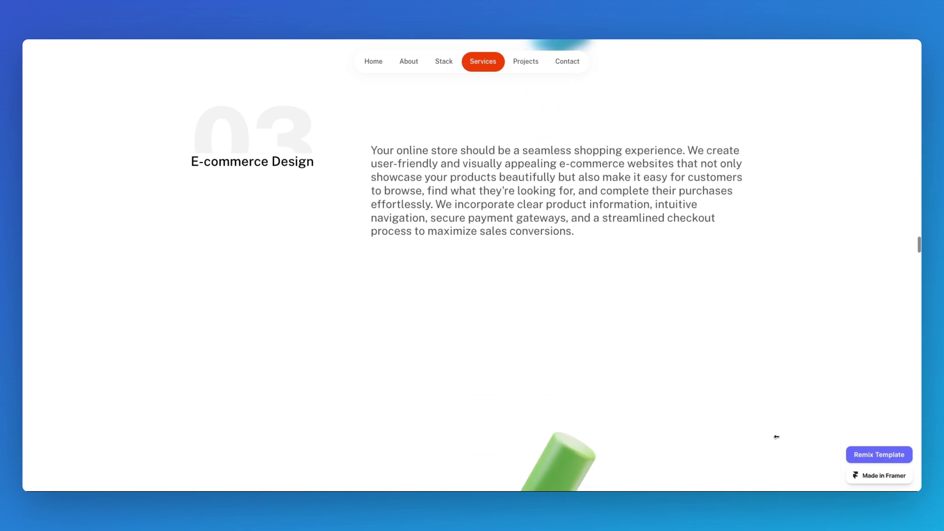
scroll(777, 436, "down", 6)
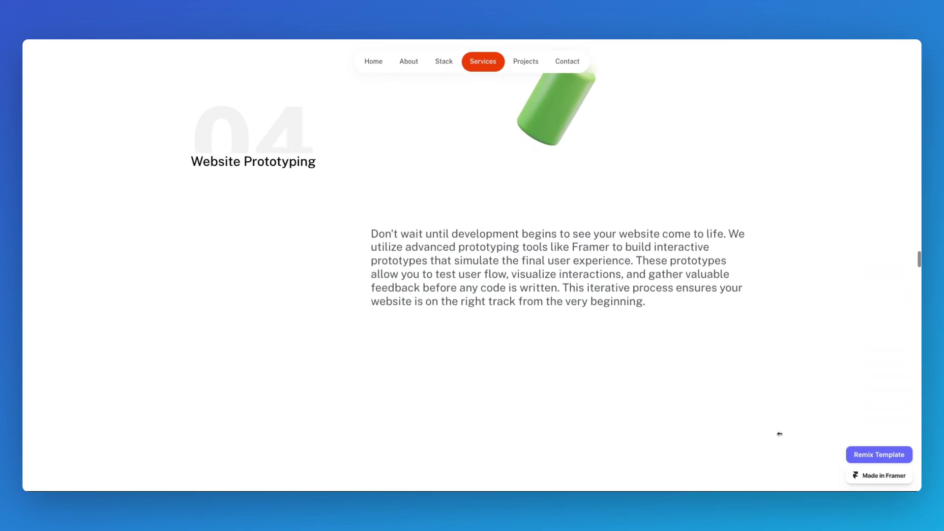
scroll(826, 179, "down", 5)
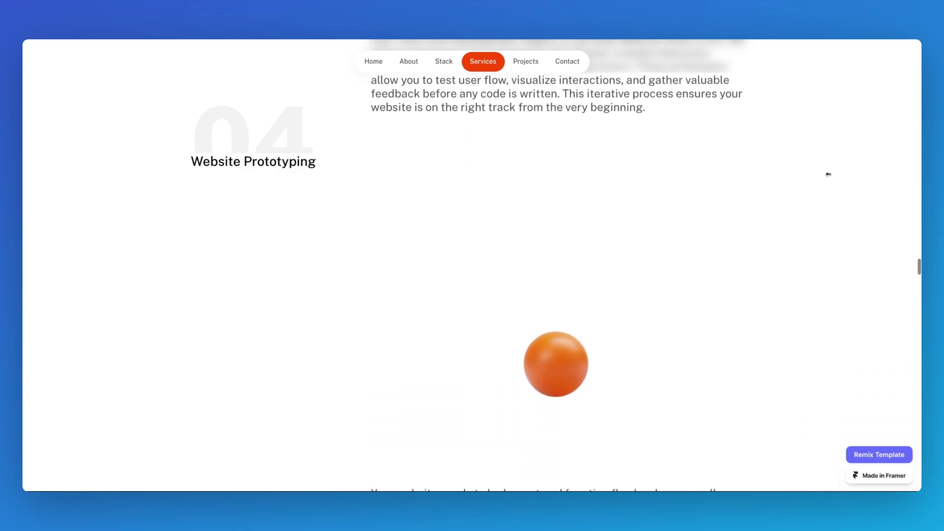
scroll(828, 174, "down", 3)
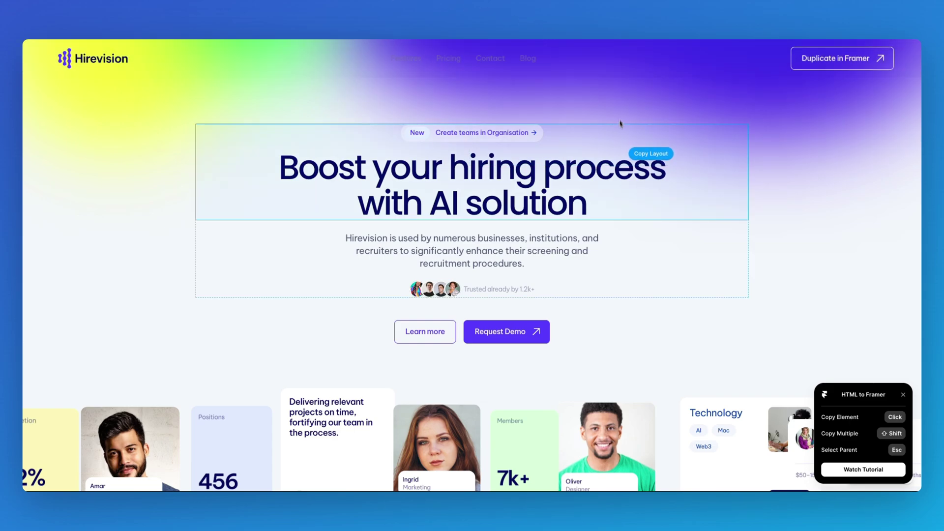
Step: Scroll further down the Hirevision site before searching for 'framer plugin chrome'
scroll(645, 244, "down", 6)
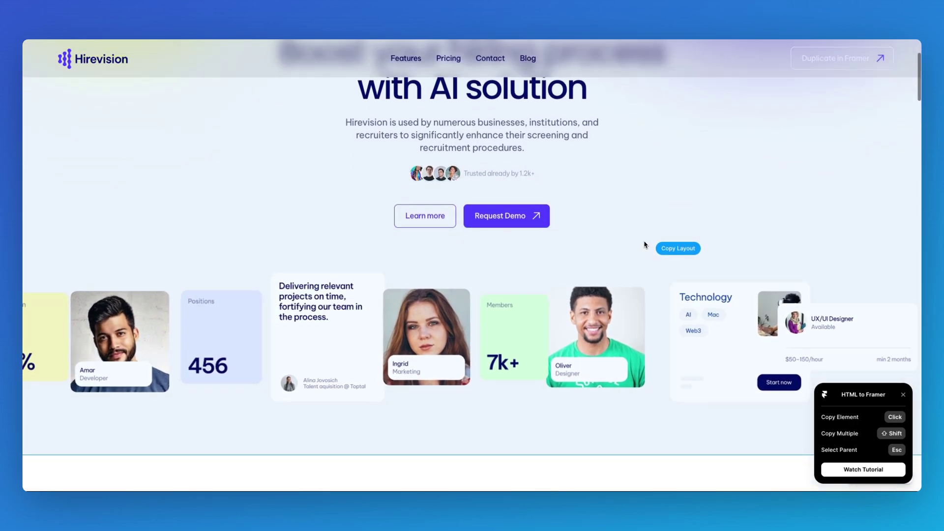
scroll(606, 247, "down", 3)
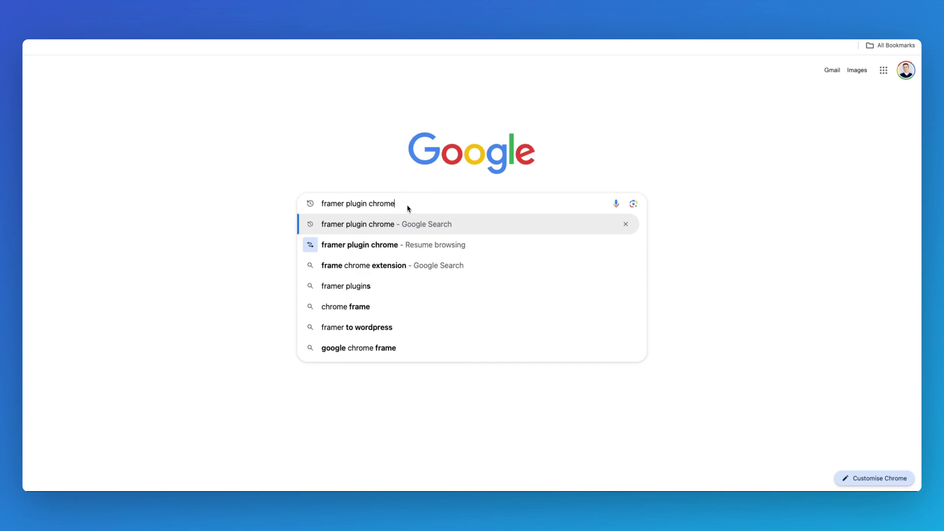
Step: Search 'framer plugin chrome', open the HTML to Framer Web Store page, then return to Hirevision
key("Return")
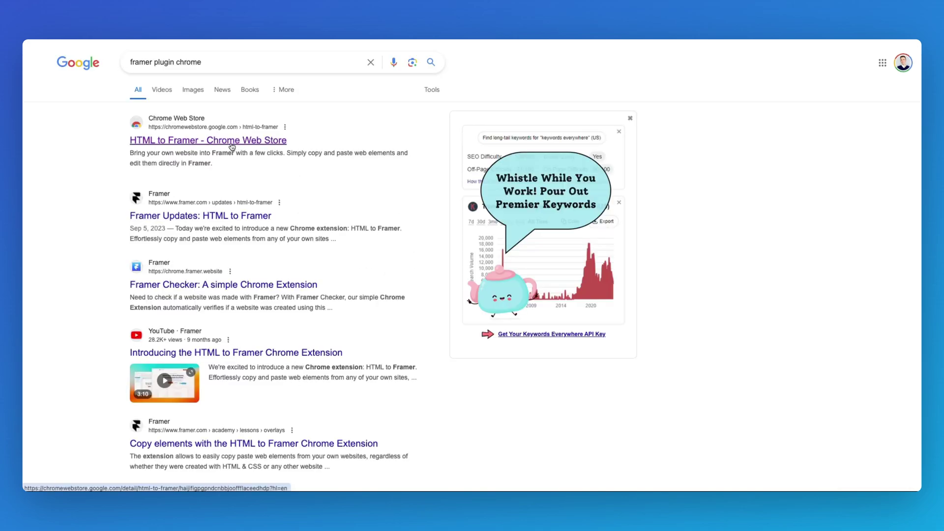
left_click(230, 142)
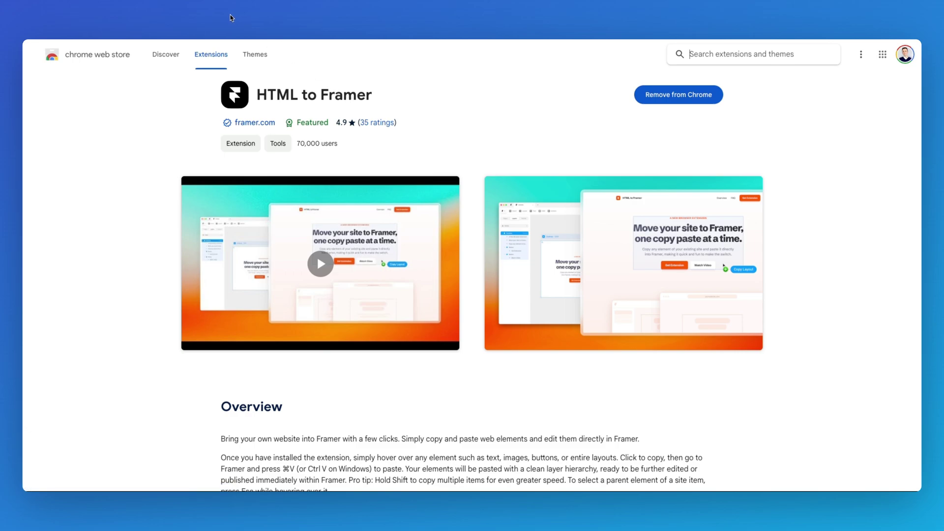
left_click(131, 10)
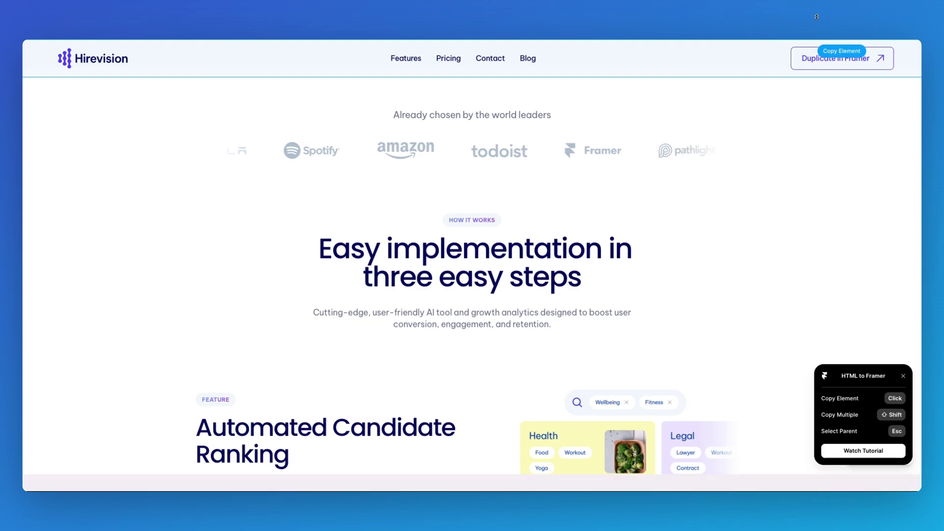
Step: Turn on HTML to Framer and copy the Hirevision hero's row of people and stat cards
mouse_move(816, 3)
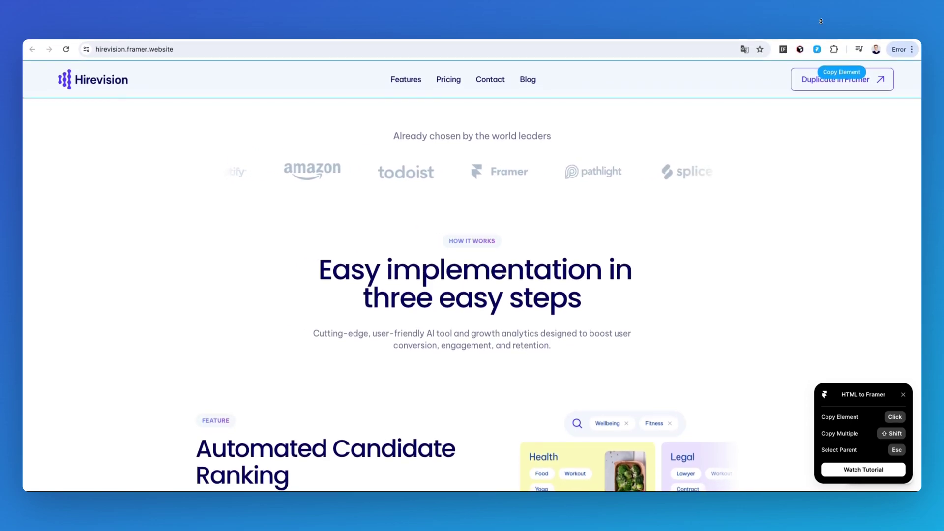
left_click(819, 51)
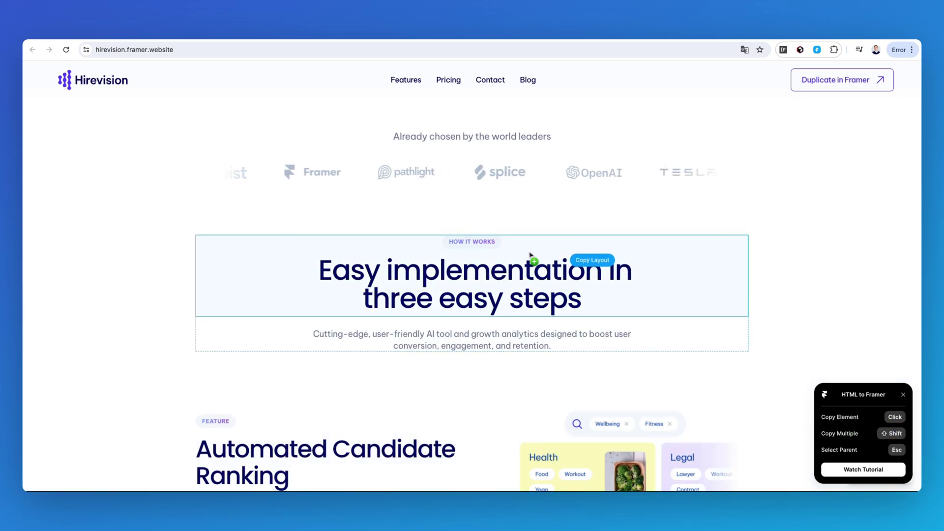
scroll(650, 283, "down", 2)
scroll(651, 285, "down", 5)
scroll(653, 288, "up", 15)
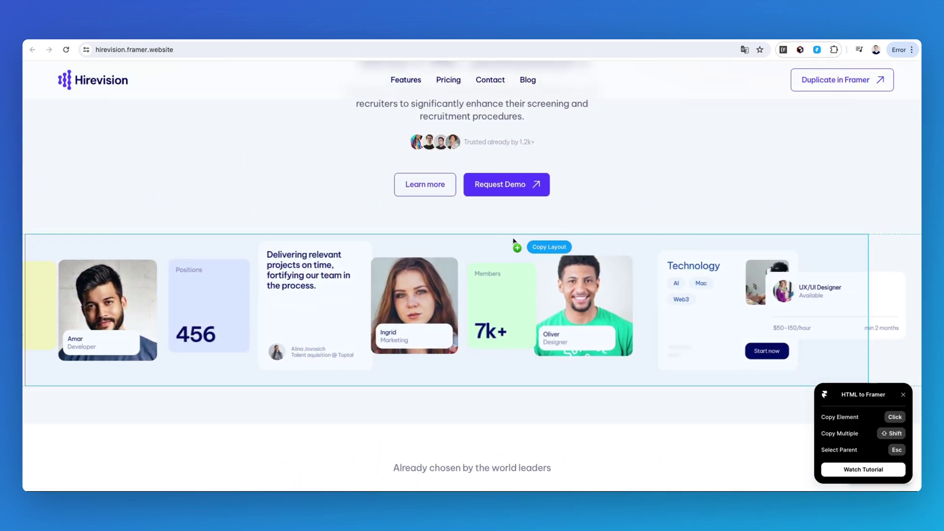
left_click(516, 241)
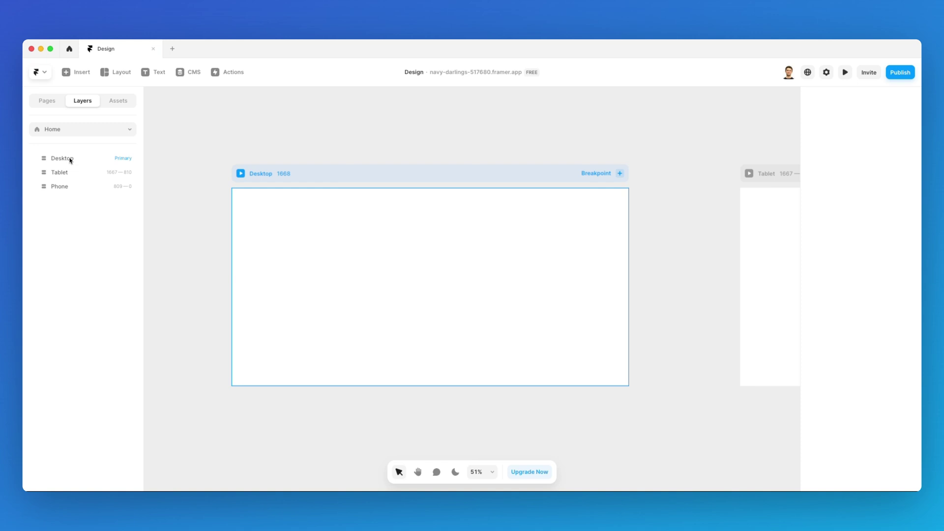
Step: Paste the copied Hirevision cards into the Desktop frame and lay them out horizontally
left_click(70, 159)
key("super+v")
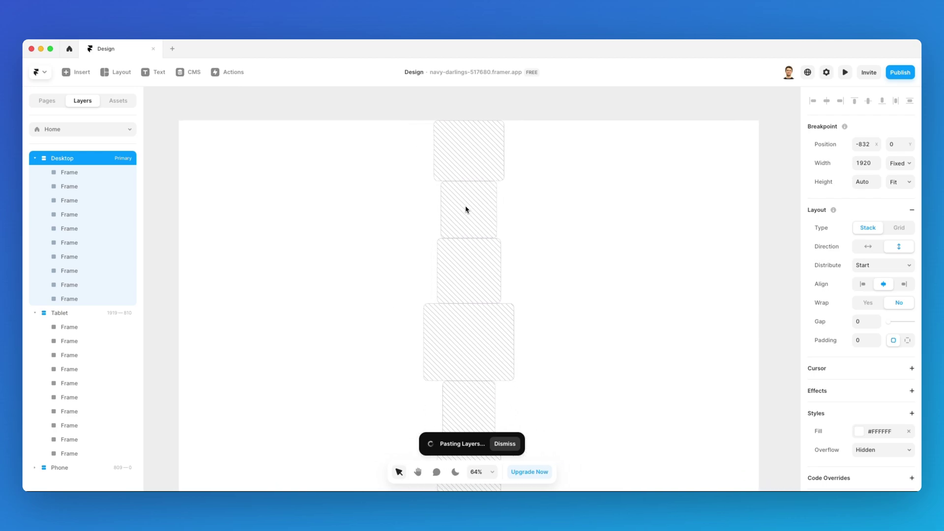
key("shift+1")
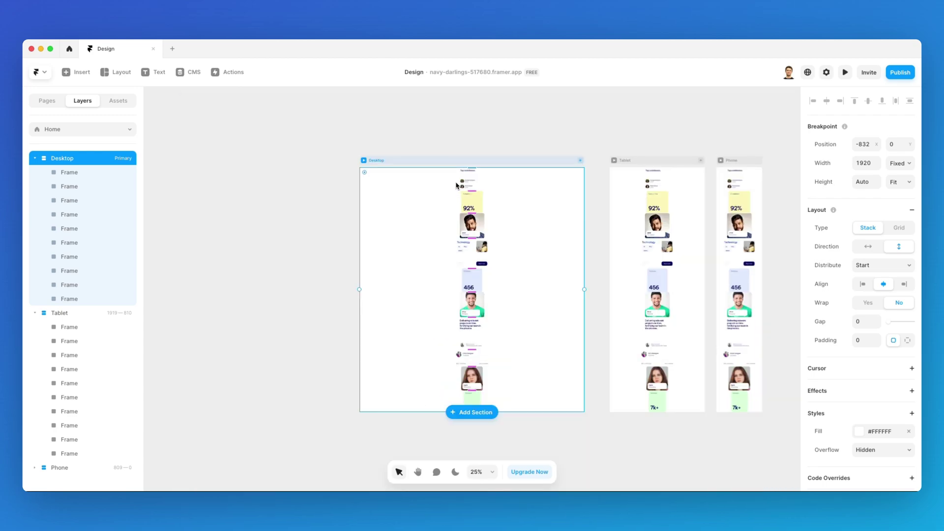
scroll(468, 219, "up", 5)
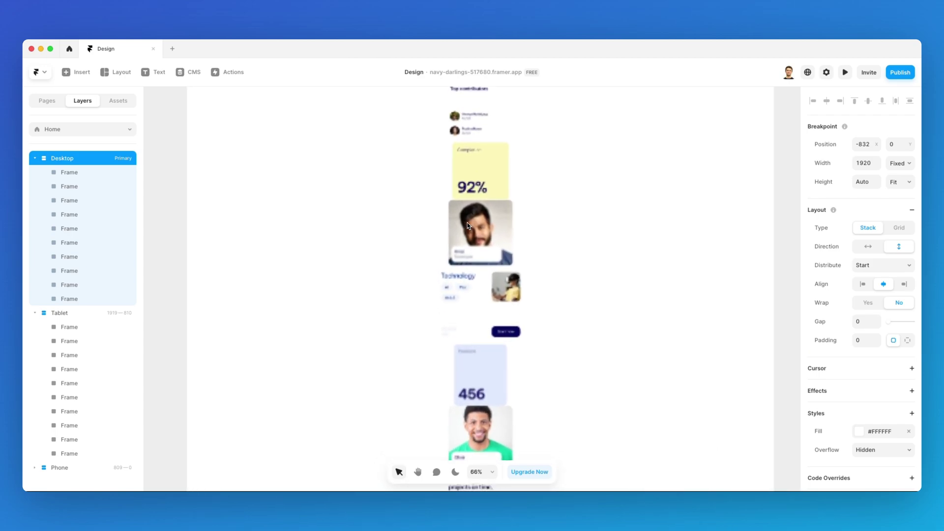
scroll(467, 225, "up", 2)
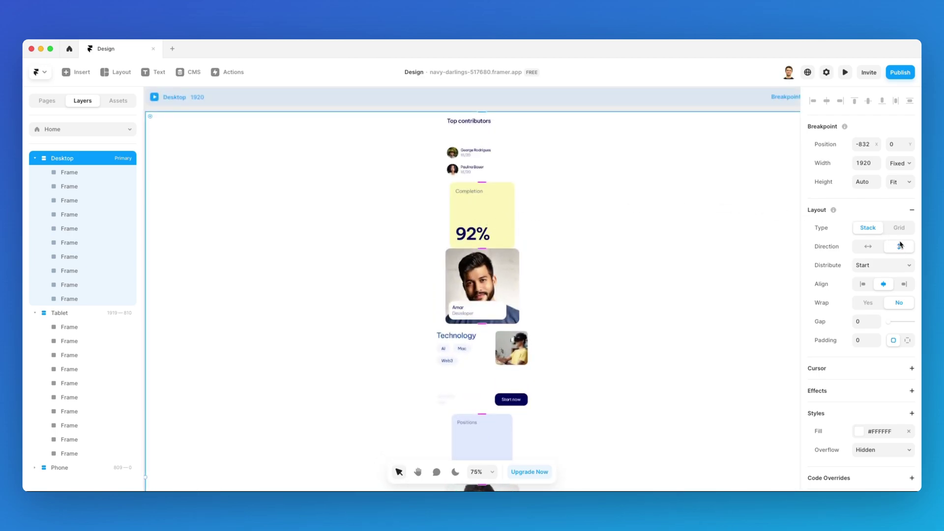
left_click(871, 247)
Step: Switch the Desktop stack's direction to vertical with Shift+D
scroll(467, 162, "up", 5)
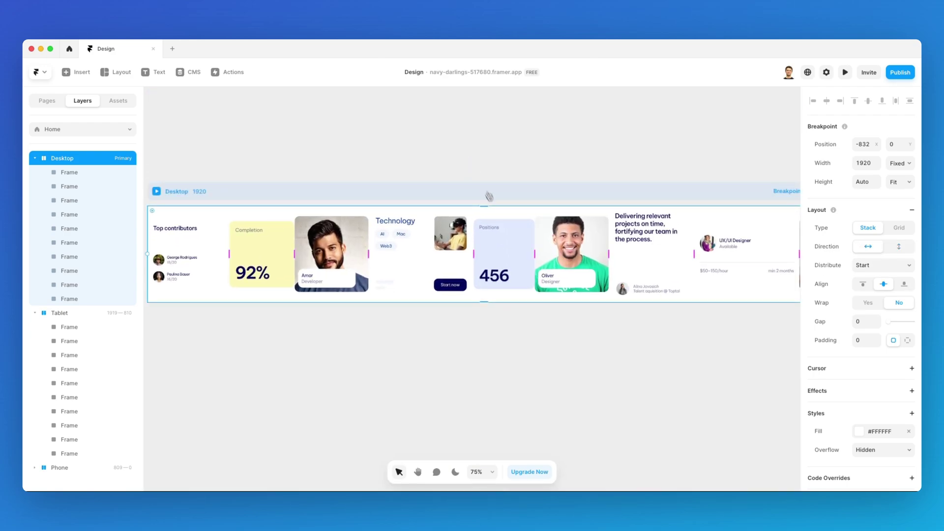
scroll(432, 199, "down", 1)
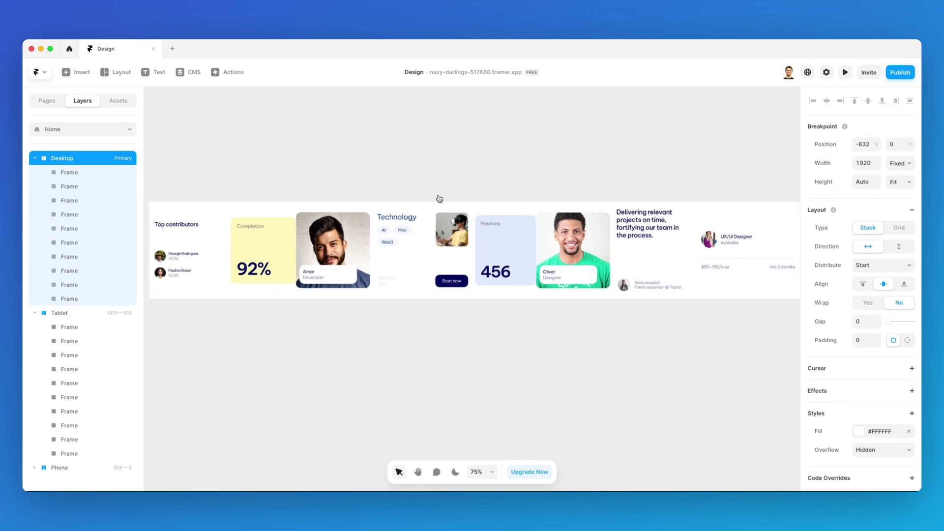
scroll(447, 196, "left", 1)
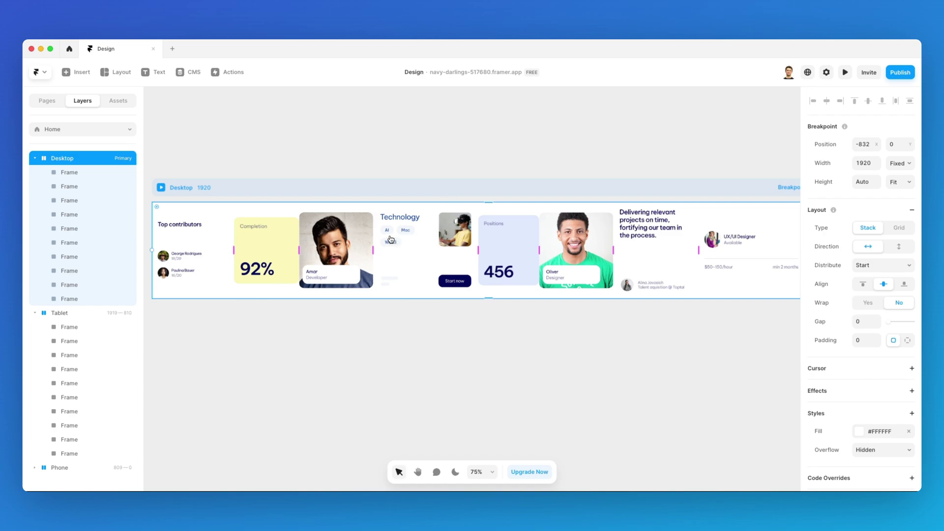
scroll(391, 240, "left", 3)
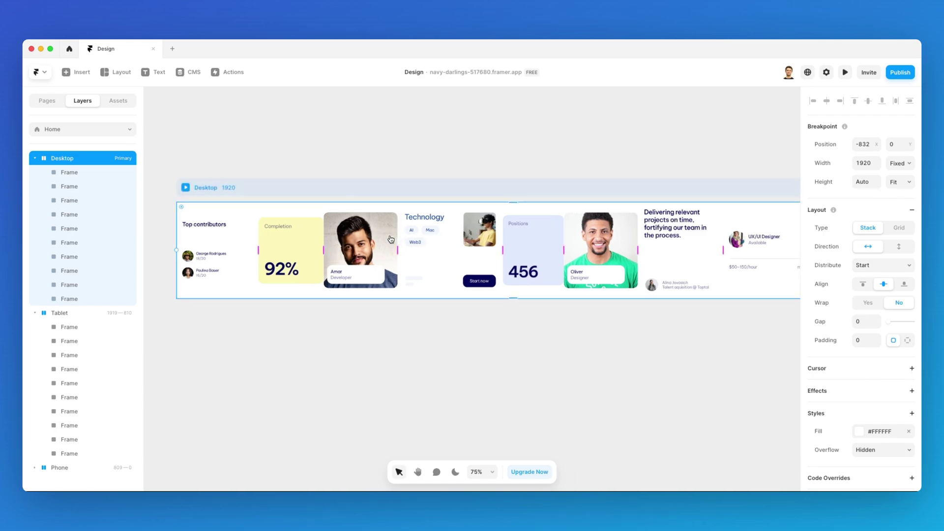
scroll(391, 239, "right", 1)
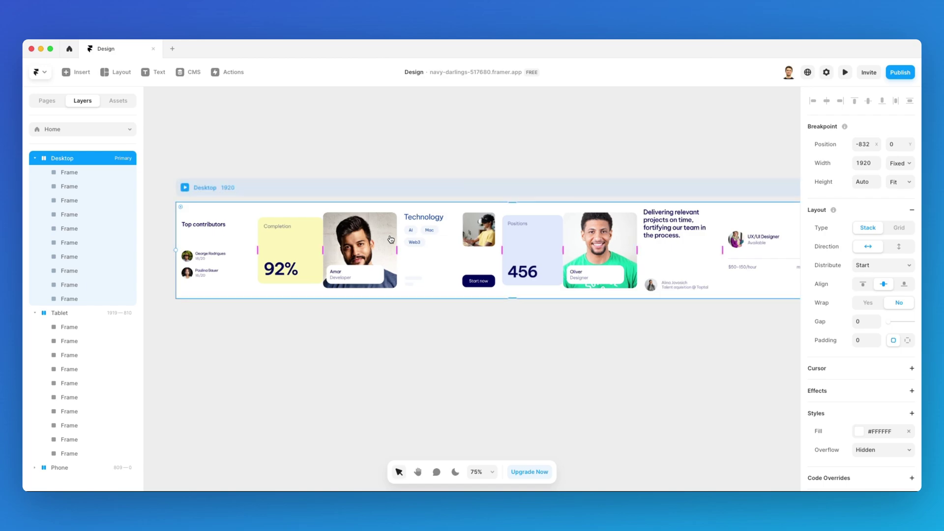
scroll(391, 239, "right", 2)
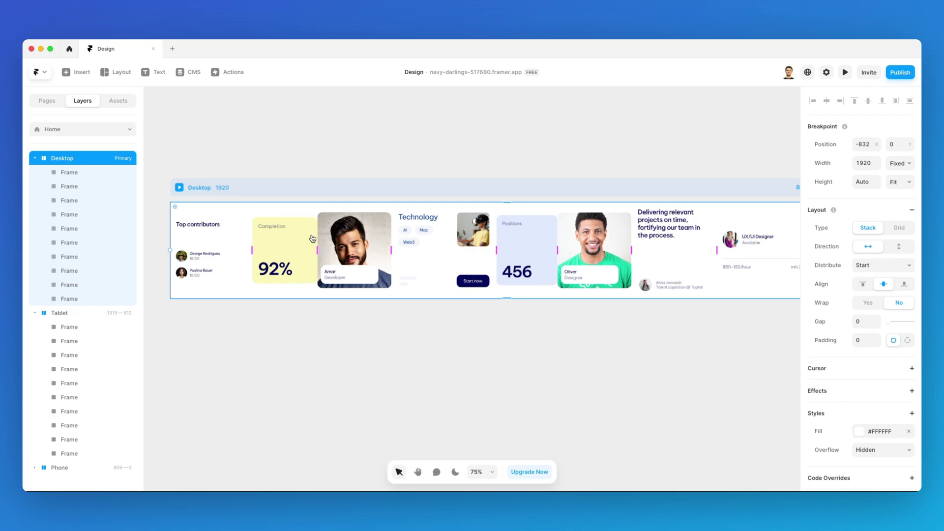
scroll(430, 187, "up", 1)
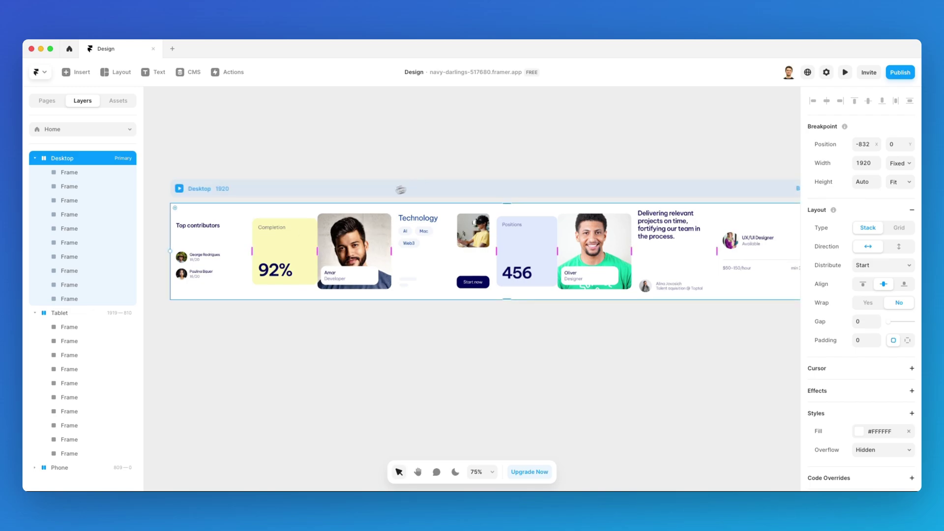
key("shift+d")
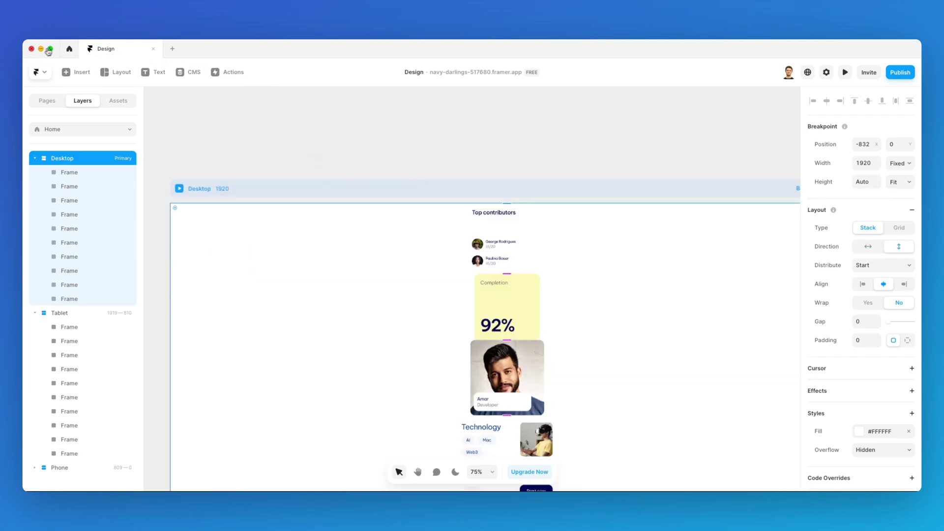
Step: Return to Chrome, widen its window over the editor, and bring up apple.com/pt/store
key("super+Tab")
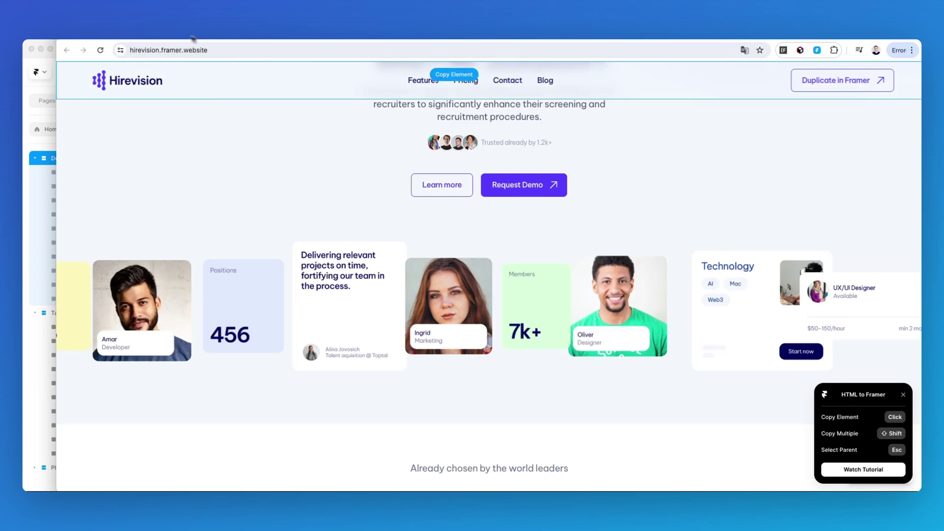
left_click_drag(81, 27, 23, 26)
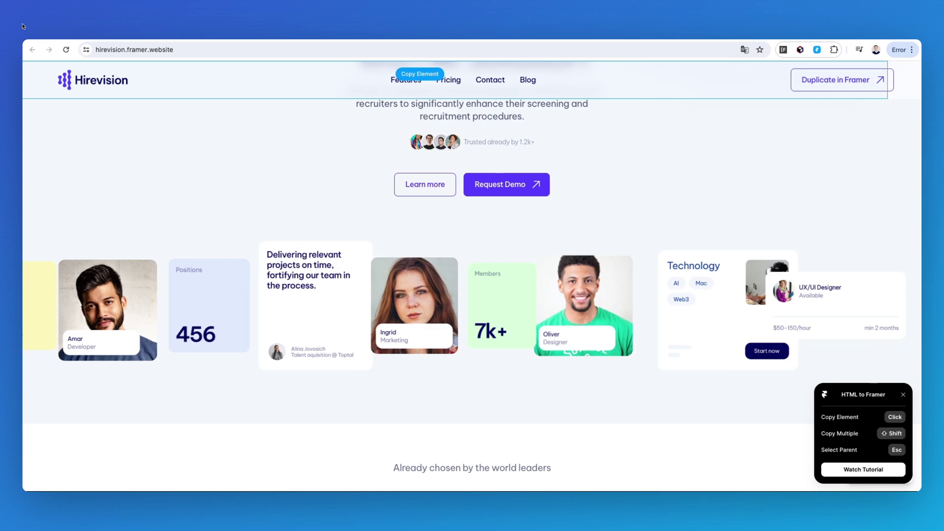
scroll(178, 158, "up", 4)
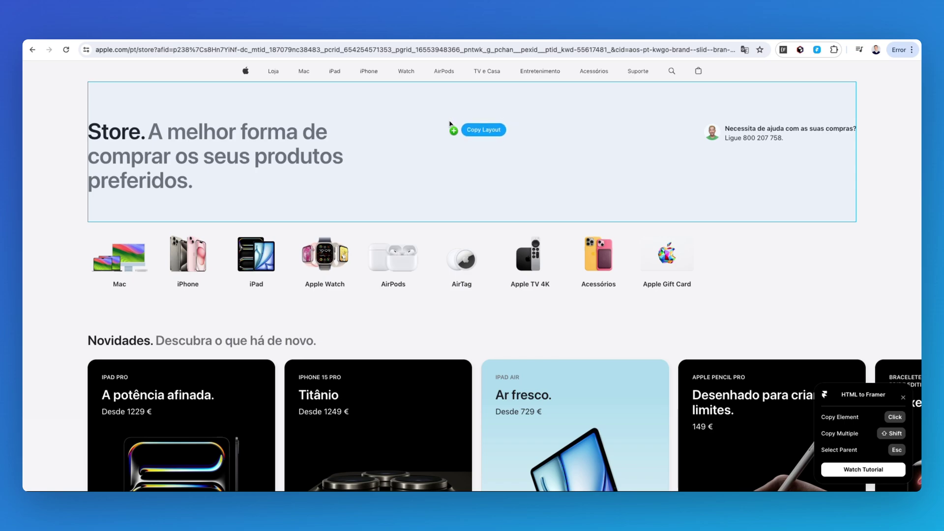
Step: Copy the Mac-to-Apple Gift Card category row with HTML to Framer, then narrow the browser window
scroll(449, 123, "down", 1)
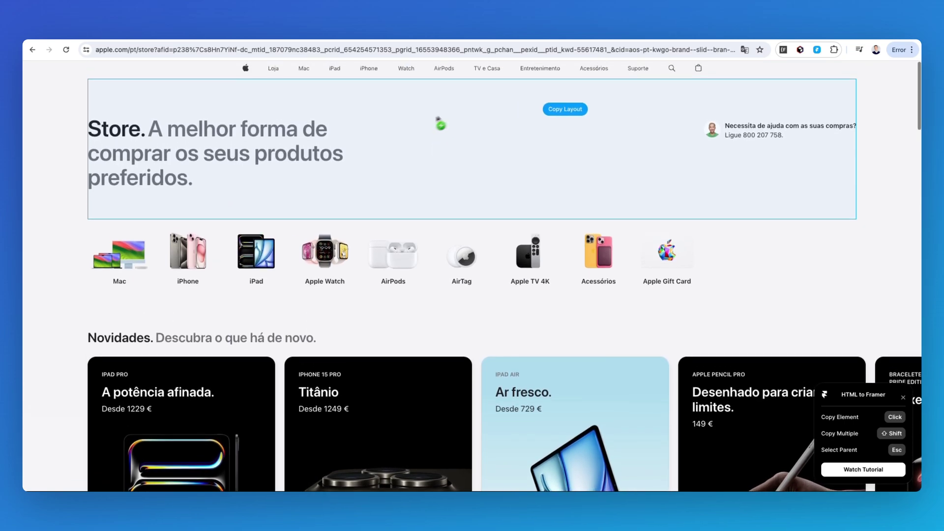
scroll(439, 122, "up", 1)
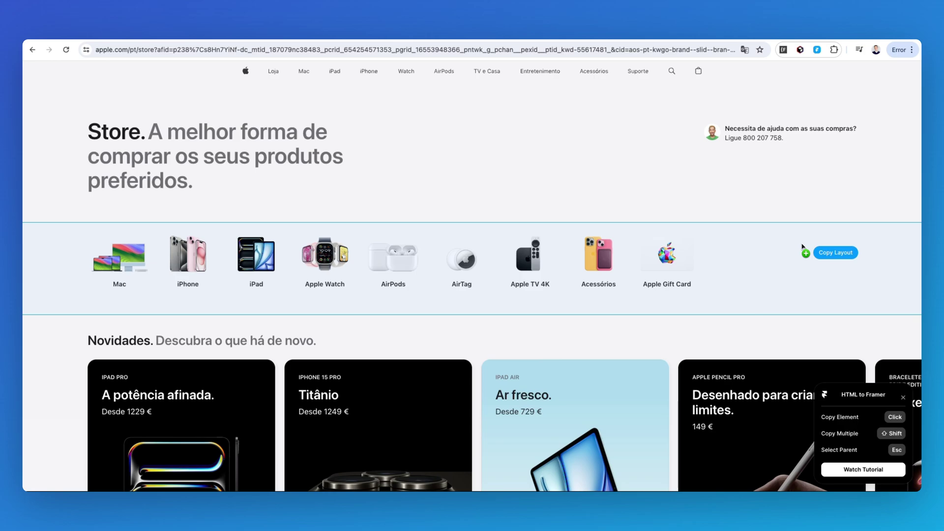
left_click(802, 246)
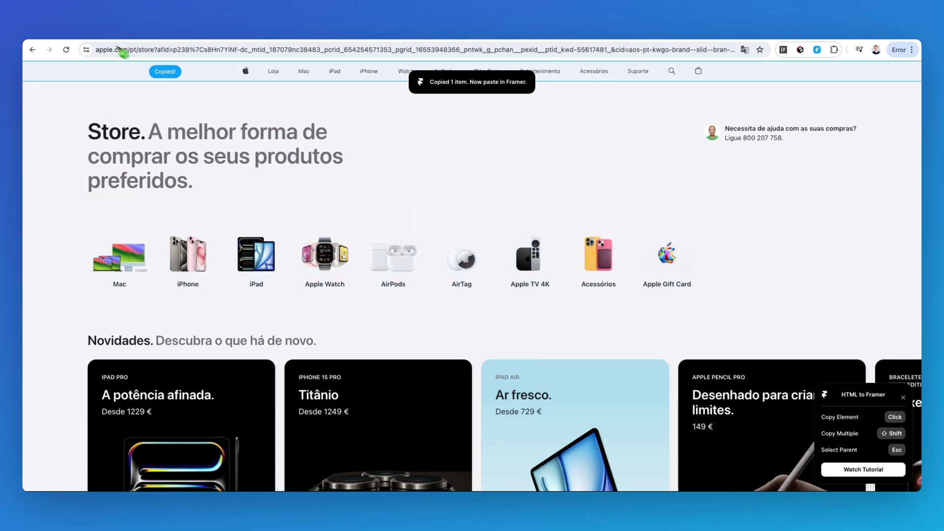
left_click_drag(31, 22, 46, 27)
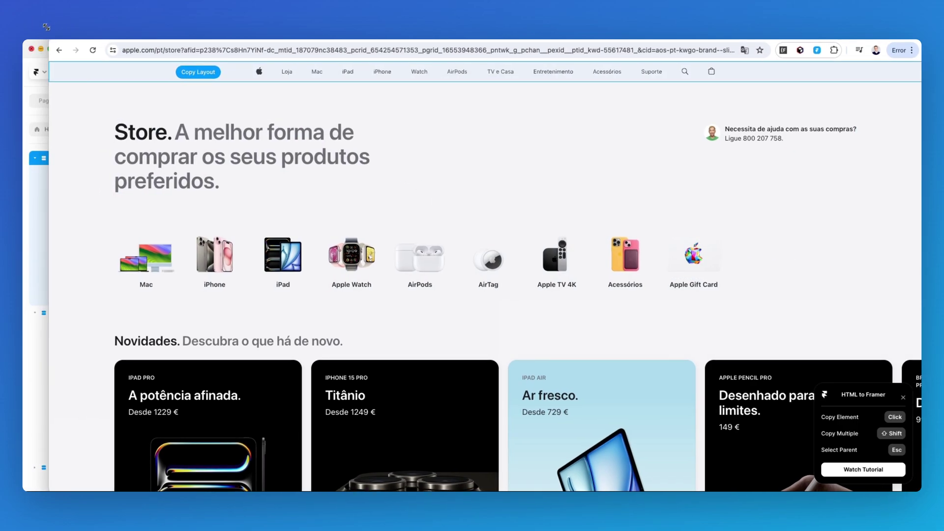
Step: Undo the Hirevision cards, paste the Apple product row into Desktop, and lay it out horizontally
left_click(28, 59)
key("super+z")
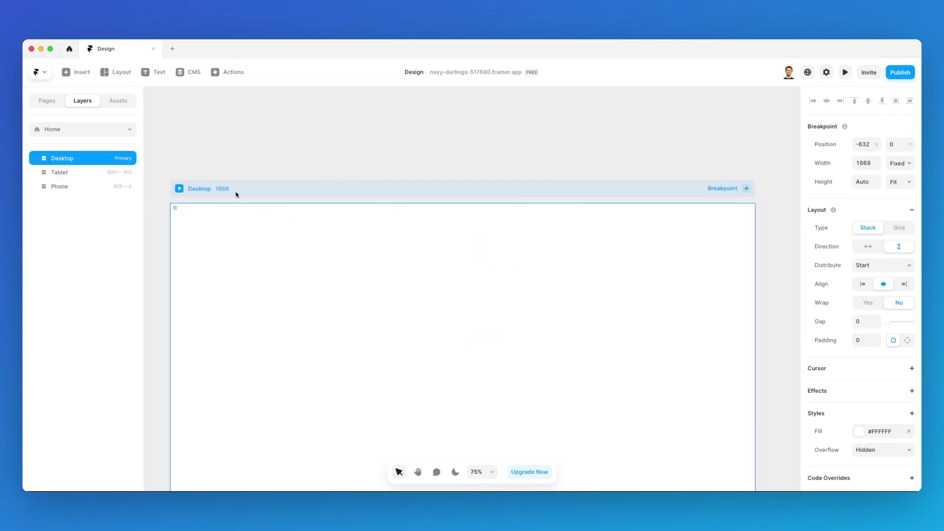
key("super+v")
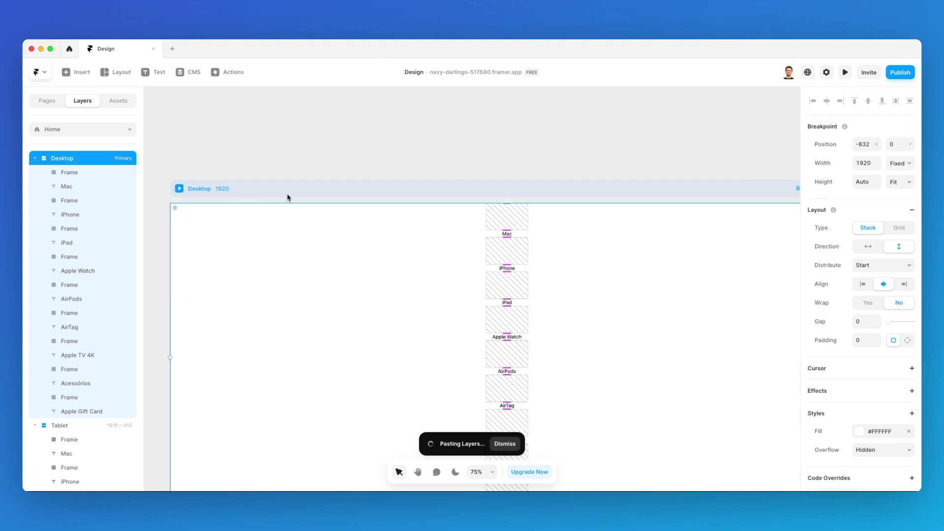
left_click(868, 246)
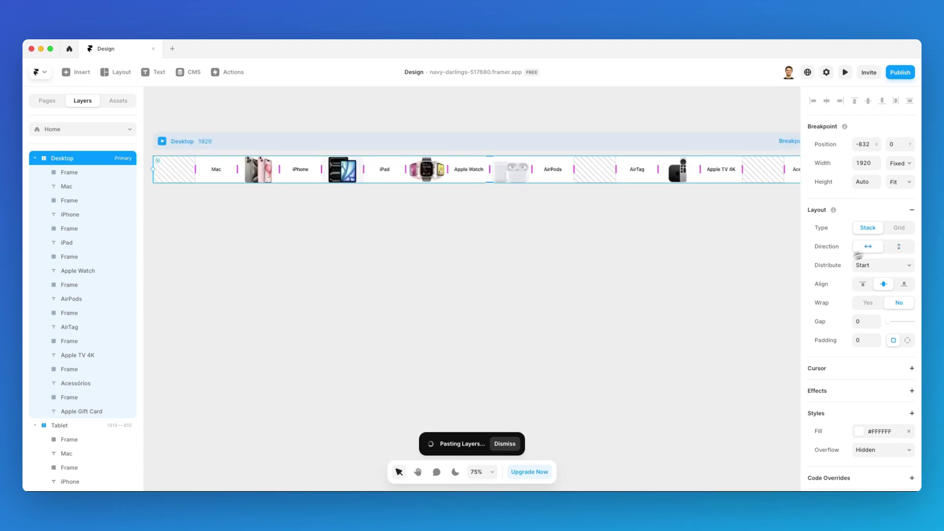
scroll(459, 202, "up", 5)
scroll(432, 219, "down", 3)
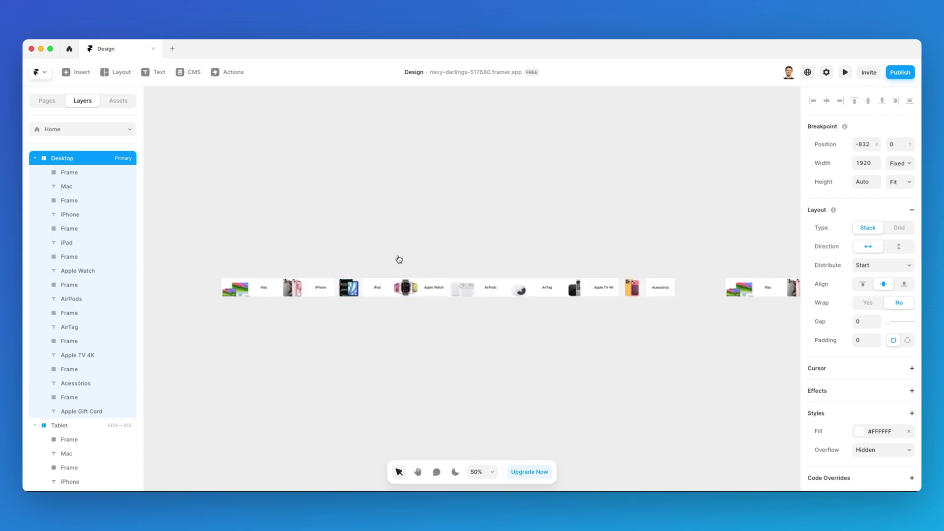
scroll(398, 259, "up", 5)
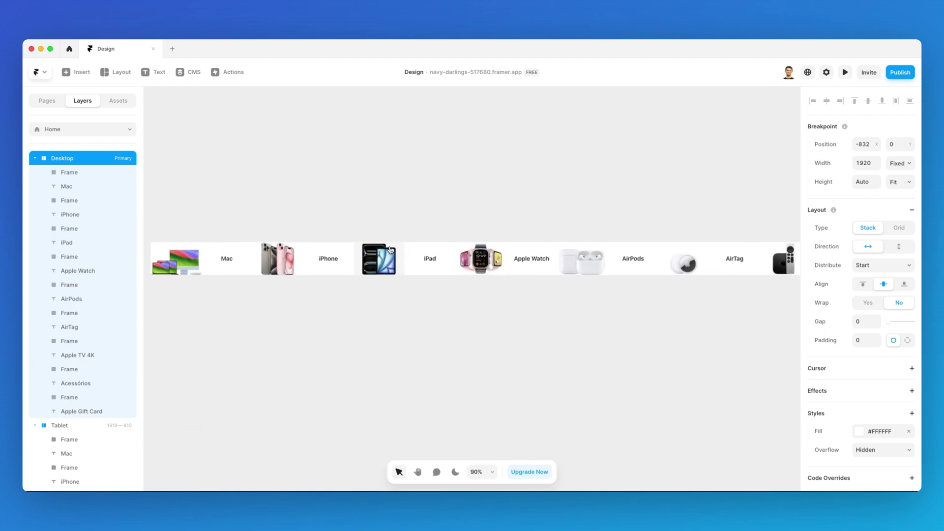
scroll(388, 253, "left", 3)
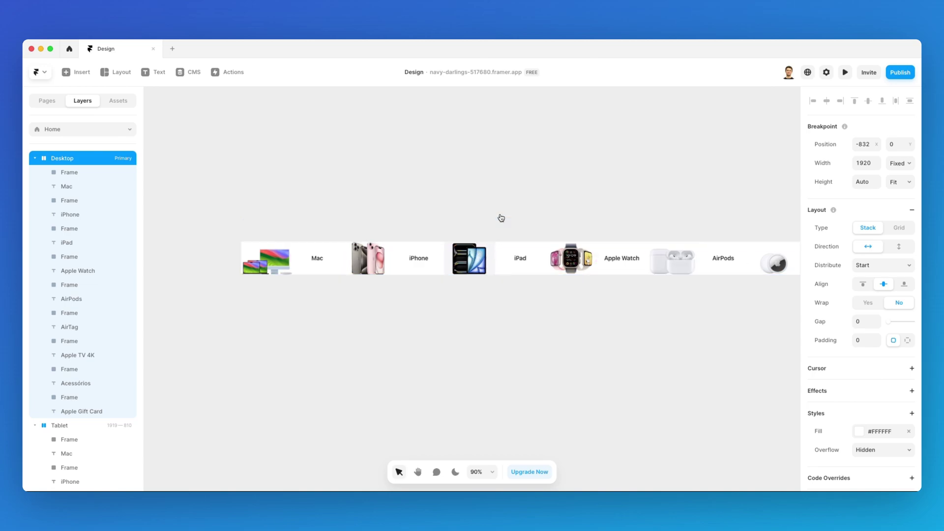
scroll(491, 217, "right", 2)
scroll(479, 212, "right", 2)
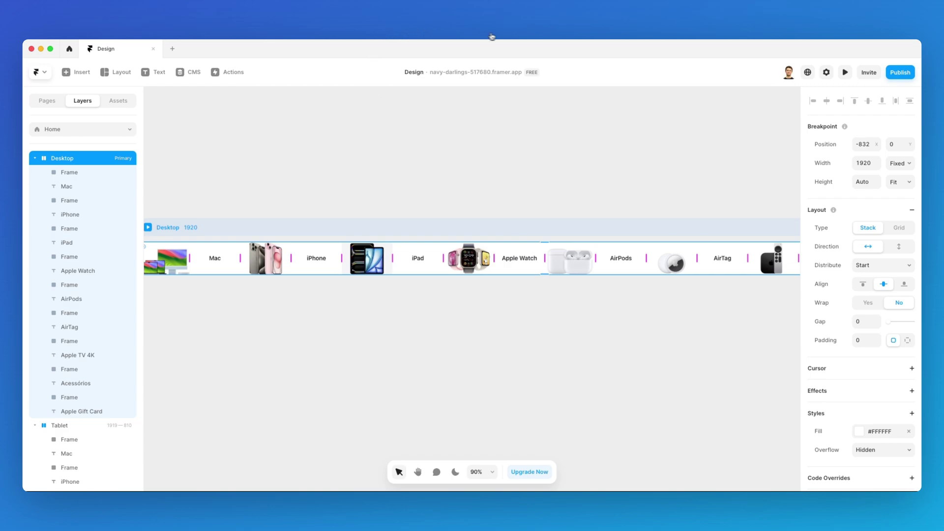
scroll(506, 250, "left", 1)
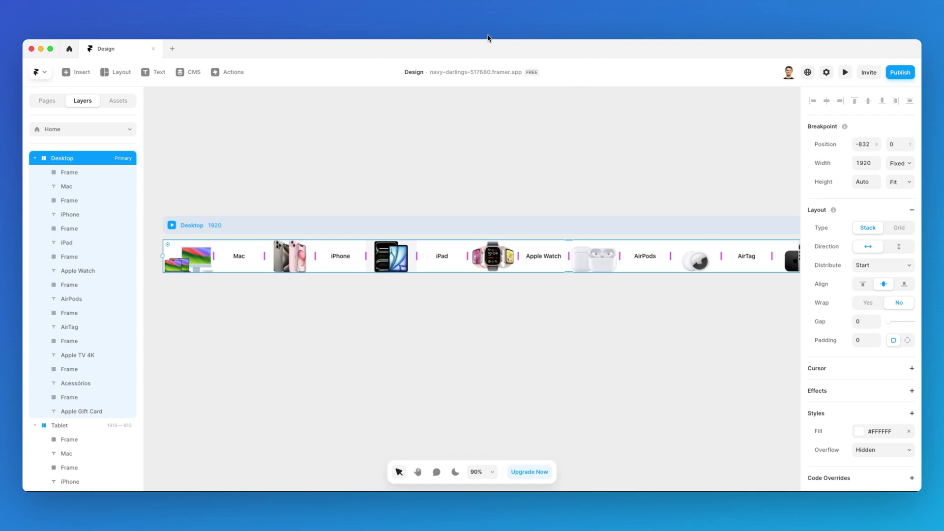
Step: Copy the Em alto e bom som audio section's layout on the Apple Store page
key("super+Tab")
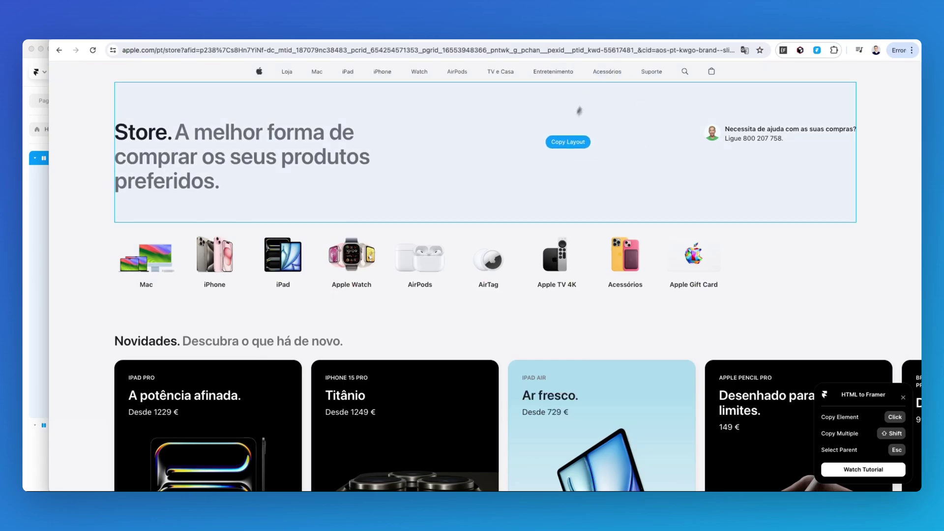
scroll(134, 90, "down", 10)
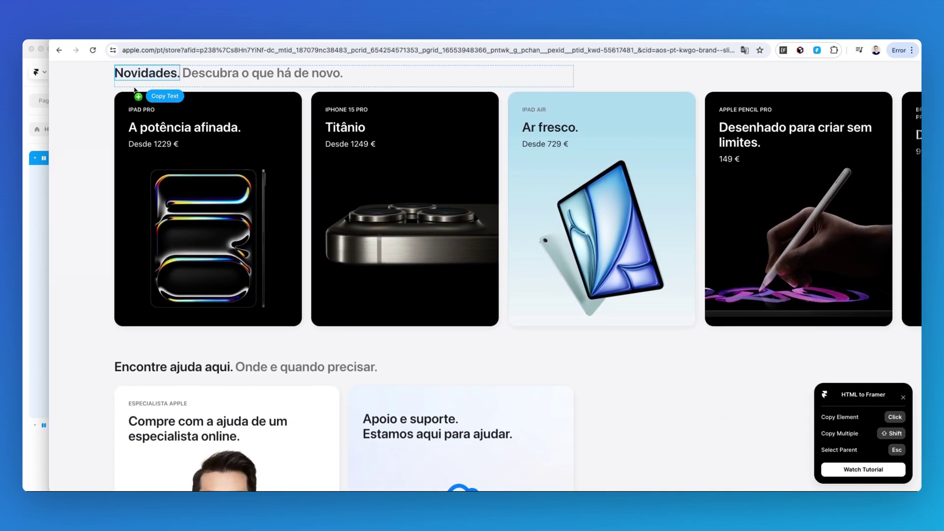
scroll(134, 90, "down", 5)
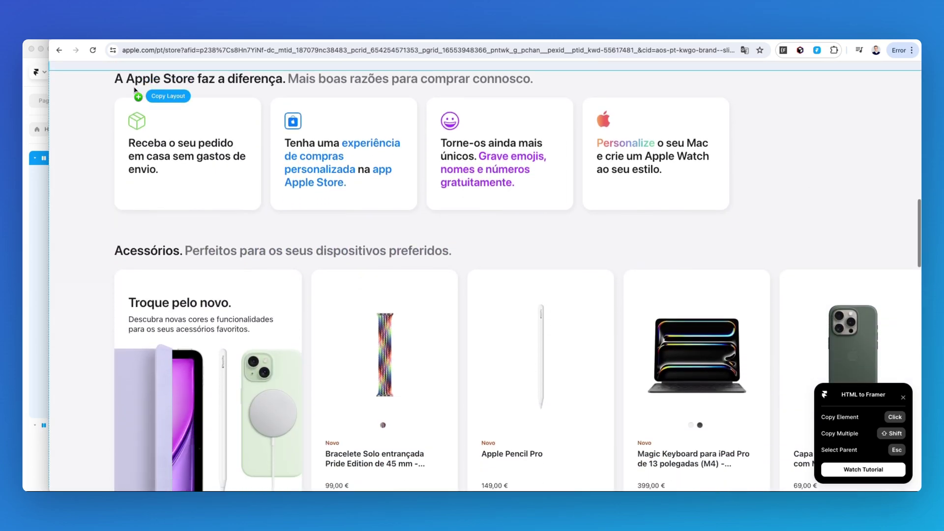
scroll(135, 90, "down", 7)
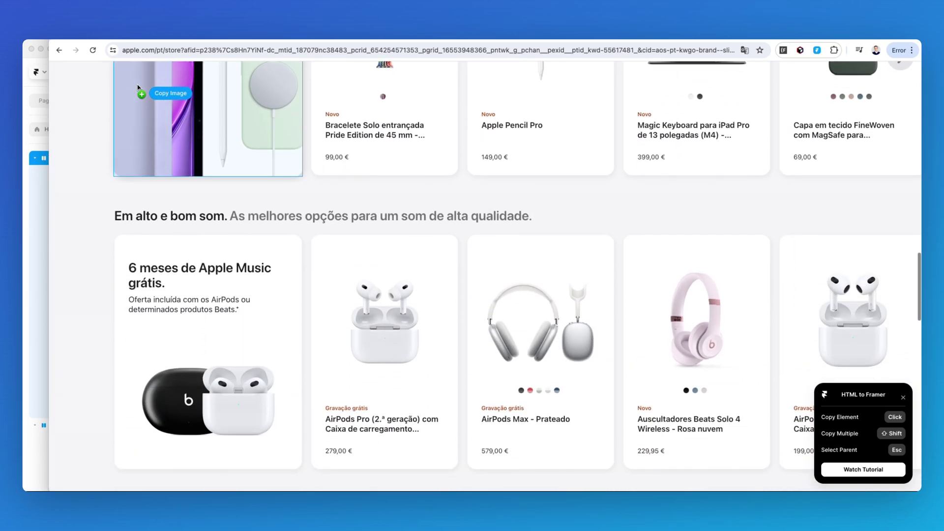
scroll(138, 88, "down", 4)
scroll(114, 109, "up", 3)
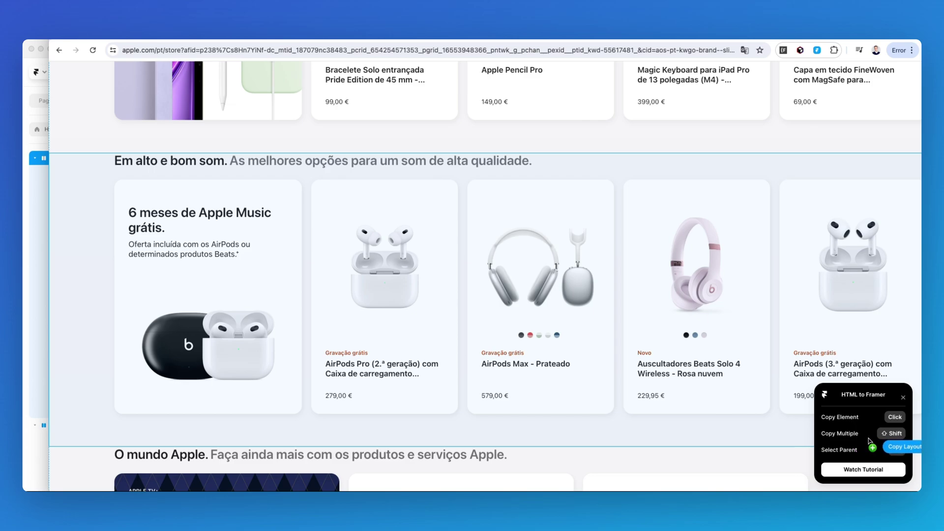
left_click(78, 170)
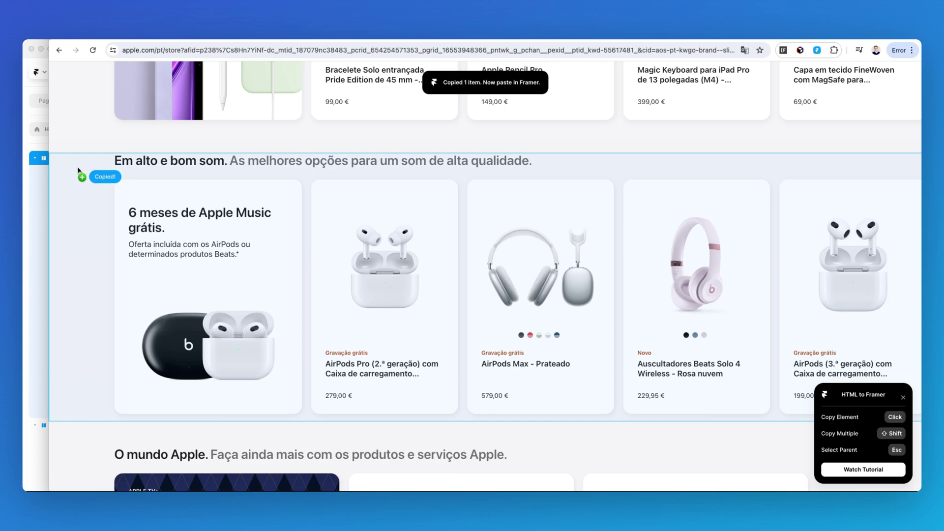
Step: Shift-add the store footer so both sections are copied as 2 items
scroll(327, 221, "down", 5)
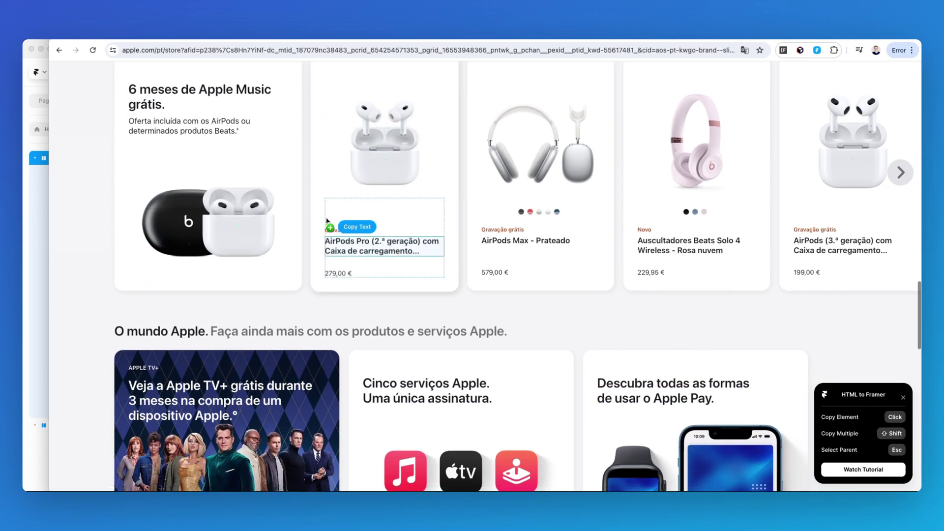
scroll(326, 221, "down", 20)
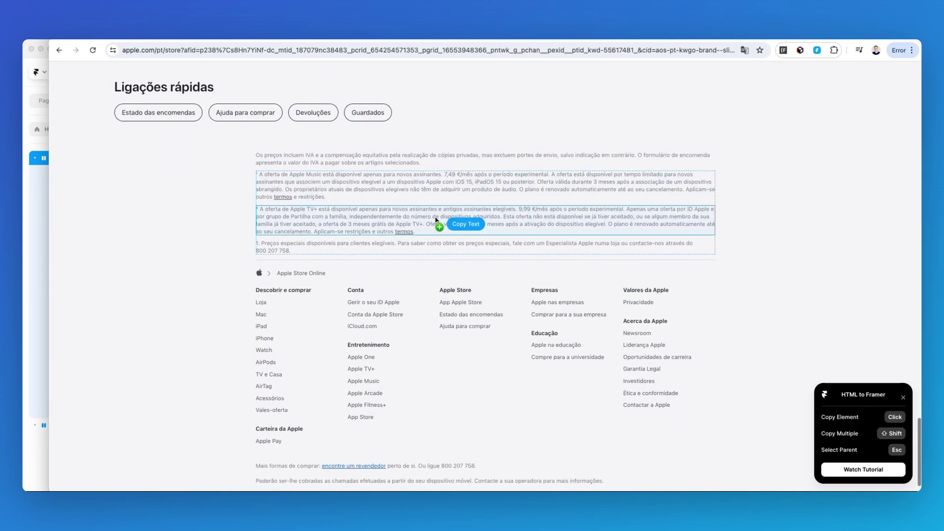
scroll(212, 221, "up", 1)
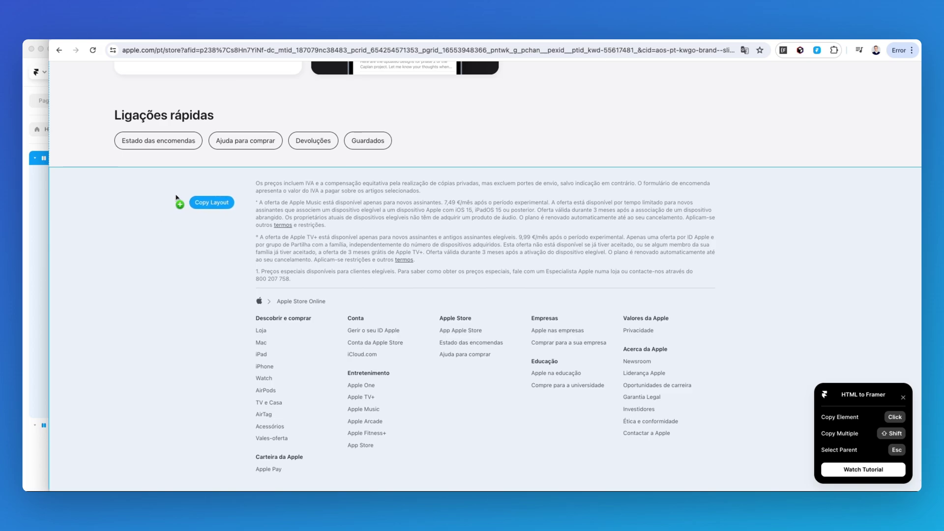
left_click(149, 196)
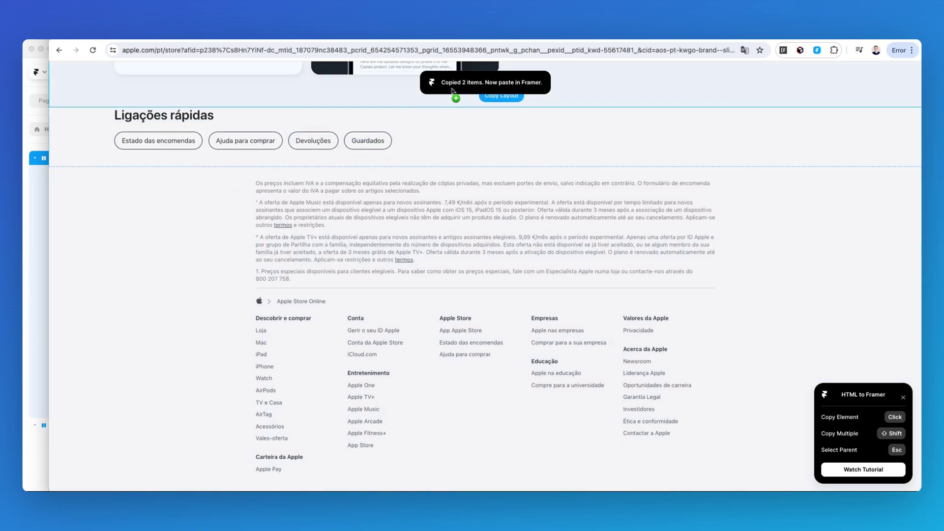
Step: Undo the product row, paste the audio section and Rodapé footer into Desktop, and review all breakpoints
left_click(32, 119)
key("super+z")
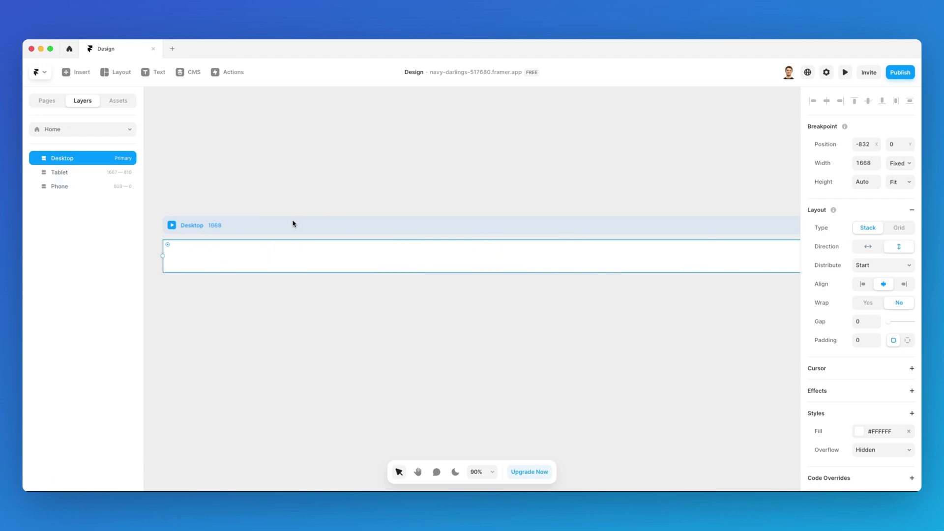
key("super+v")
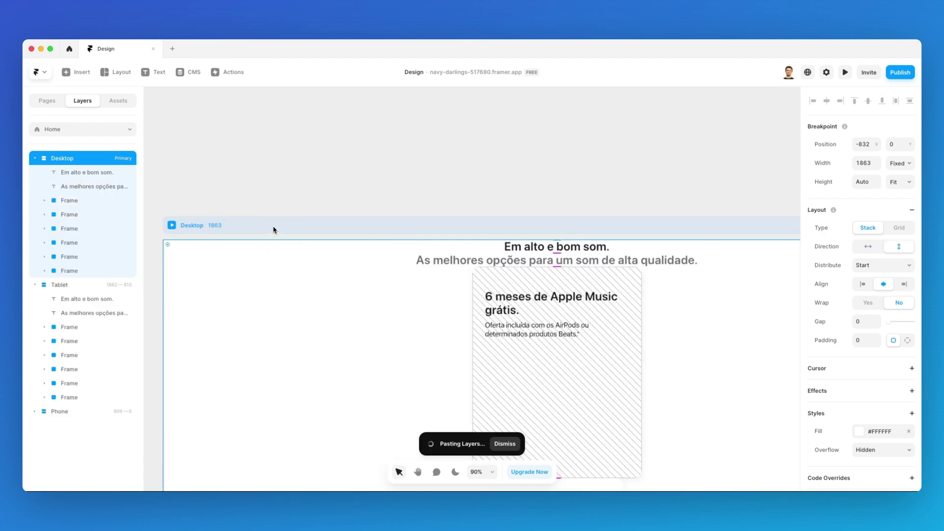
scroll(347, 229, "down", 5)
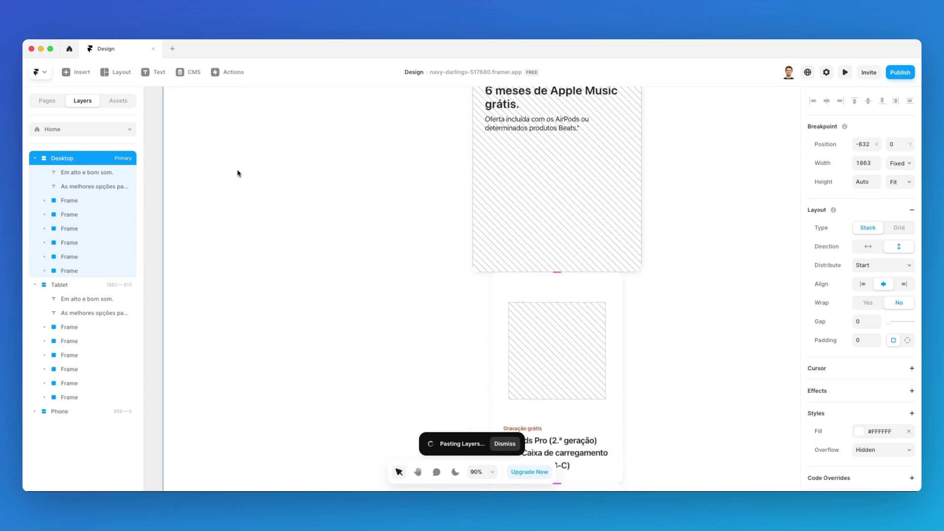
scroll(237, 173, "down", 15)
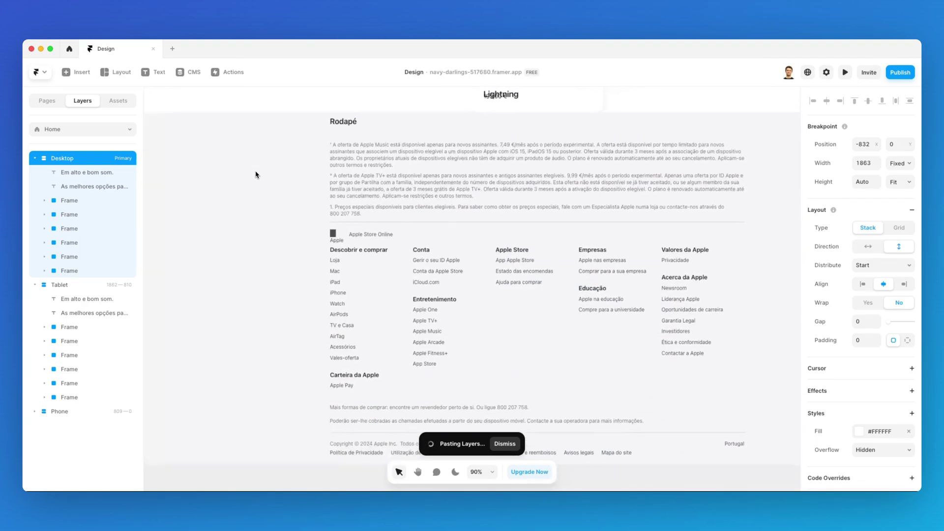
scroll(256, 176, "up", 3)
scroll(370, 235, "down", 5)
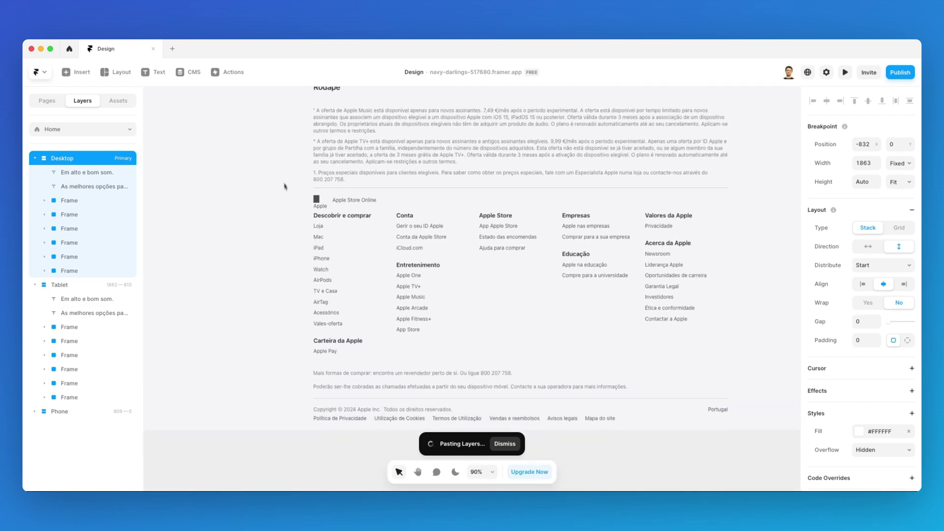
scroll(284, 186, "down", 5)
scroll(393, 175, "down", 3)
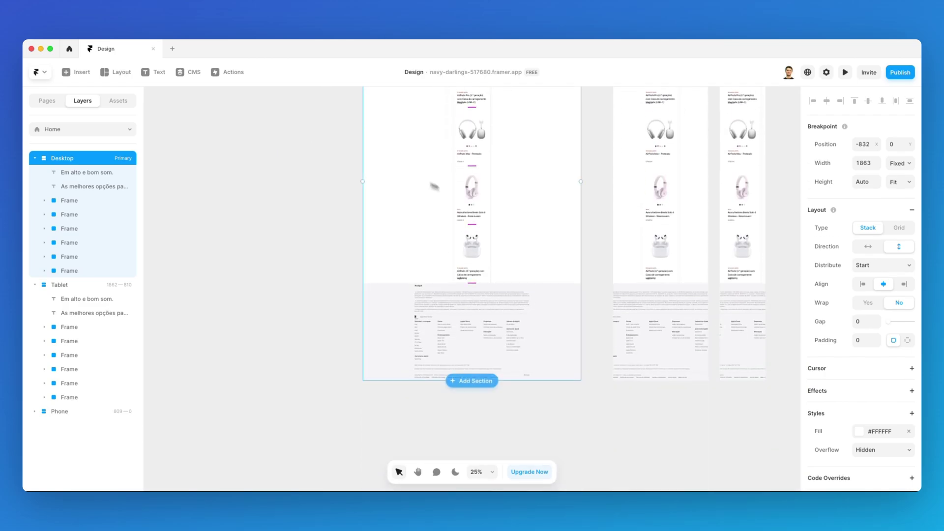
scroll(434, 186, "up", 3)
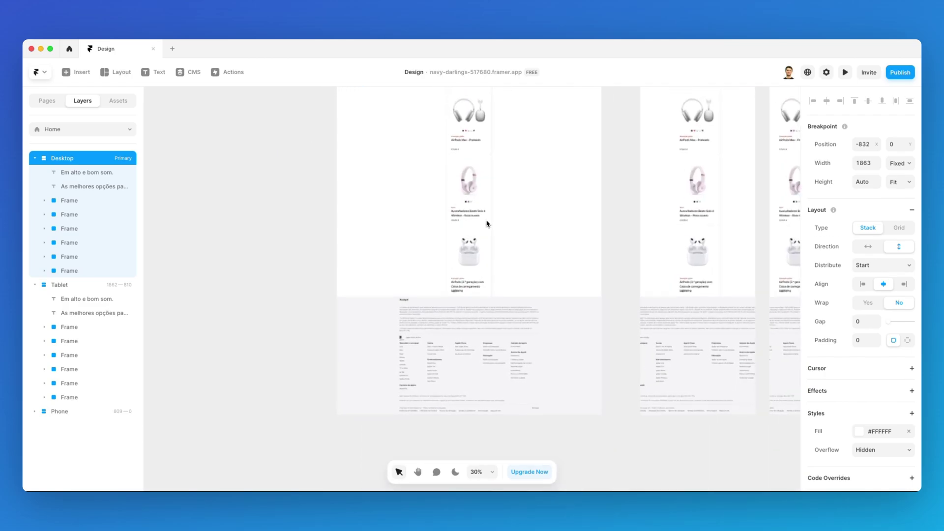
Step: Select the two headings and all product card frames together in the layers panel
left_click(80, 176)
left_click(76, 271)
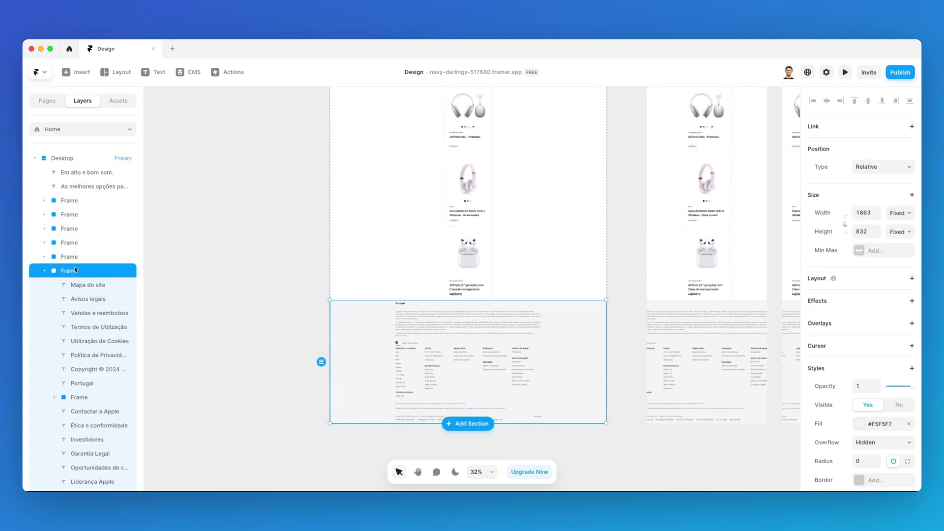
left_click(75, 256)
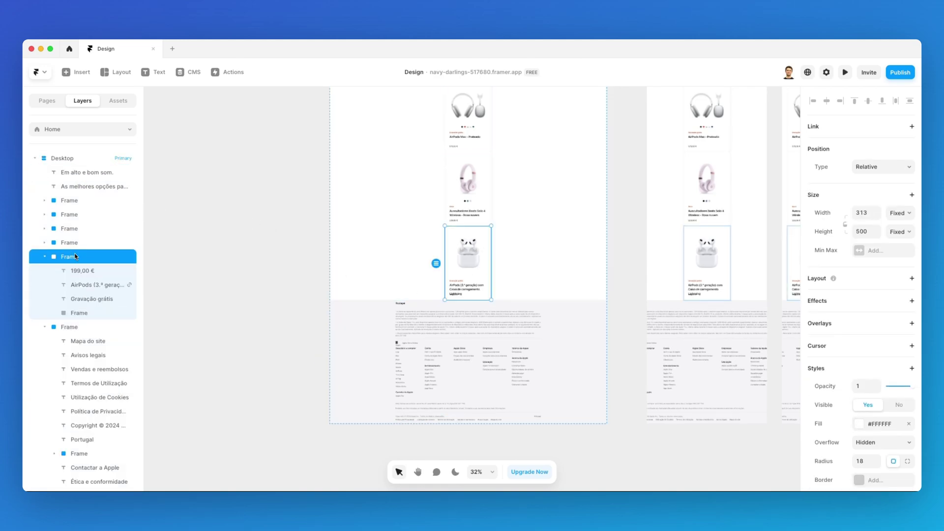
left_click(75, 178, "shift")
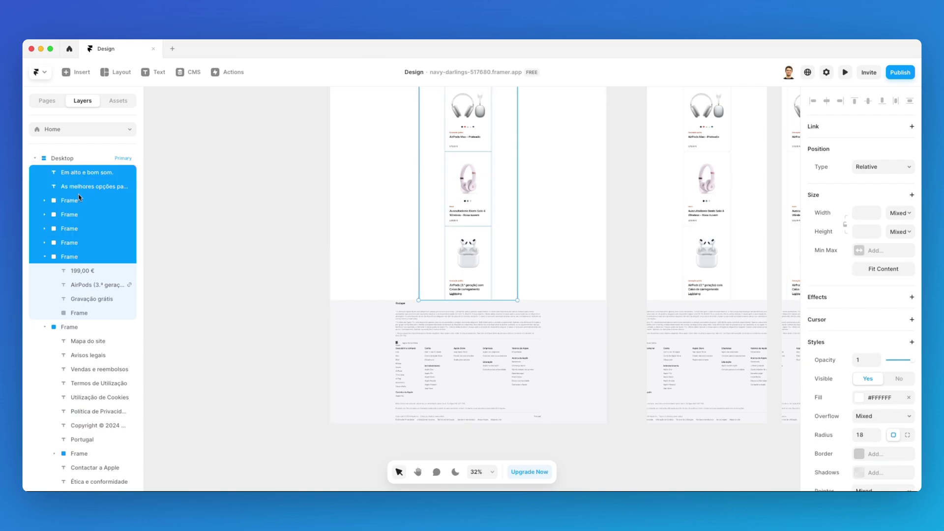
left_click(45, 257)
left_click(45, 271)
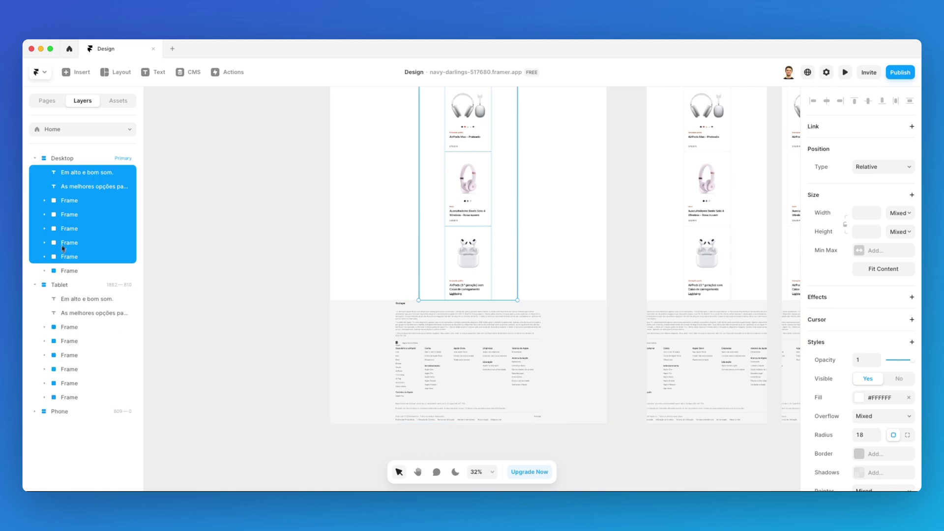
Step: Wrap the selected layers in a stack with a horizontal layout direction
right_click(70, 233)
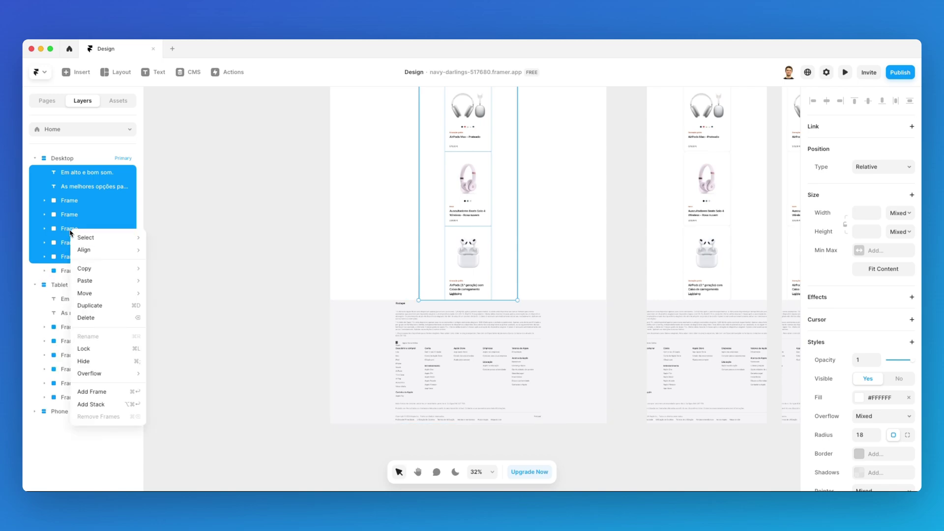
left_click(104, 404)
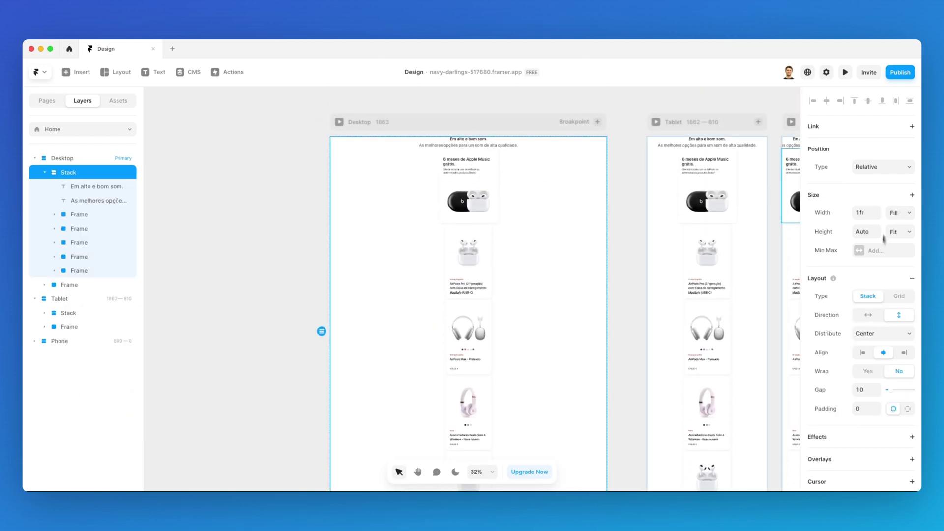
left_click(873, 319)
scroll(484, 131, "up", 5)
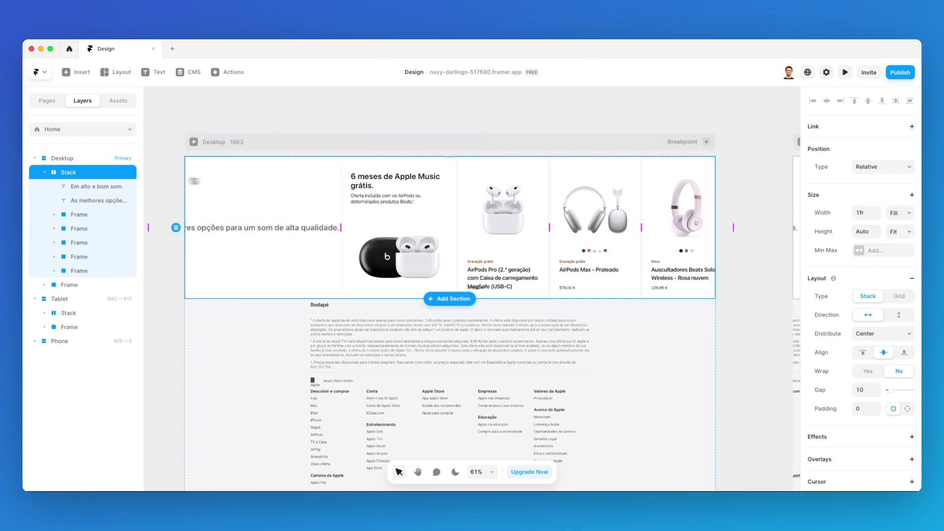
Step: Wrap the product card frames in their own stack
left_click(93, 214)
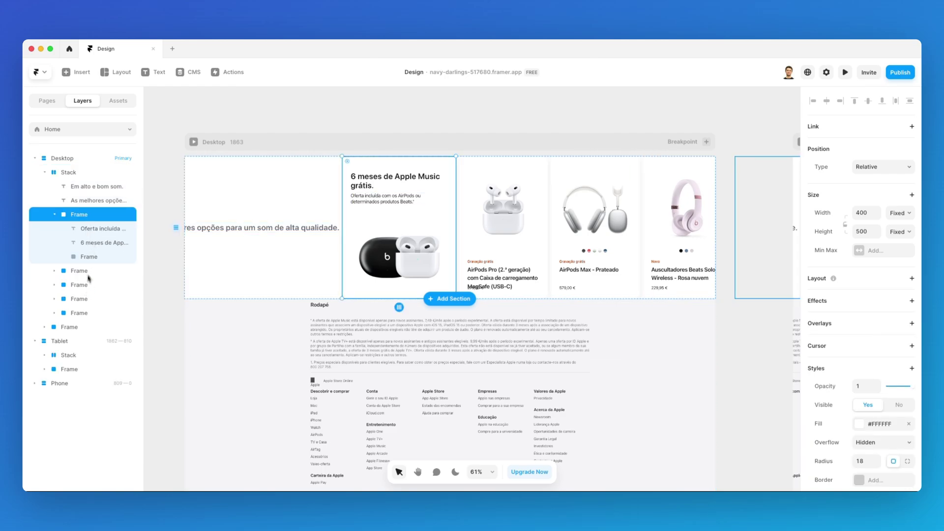
left_click(84, 315, "shift")
right_click(89, 305)
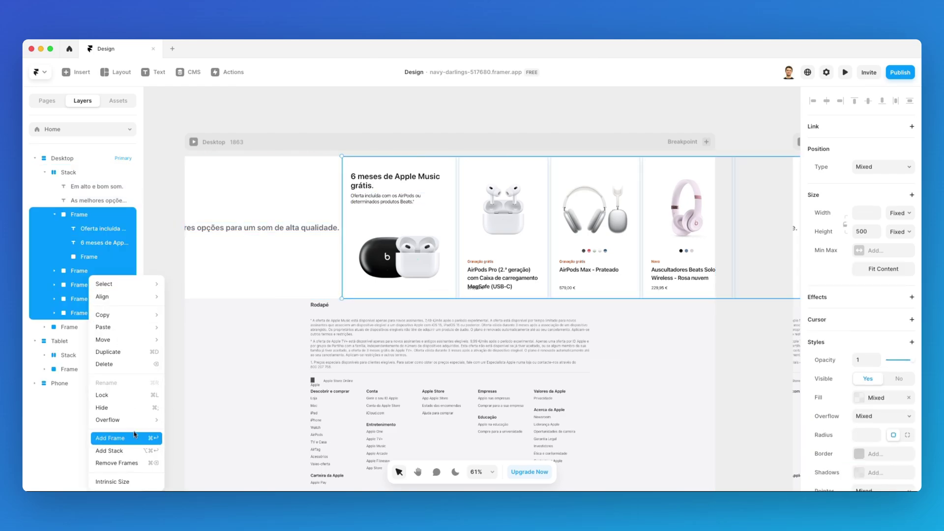
left_click(123, 447)
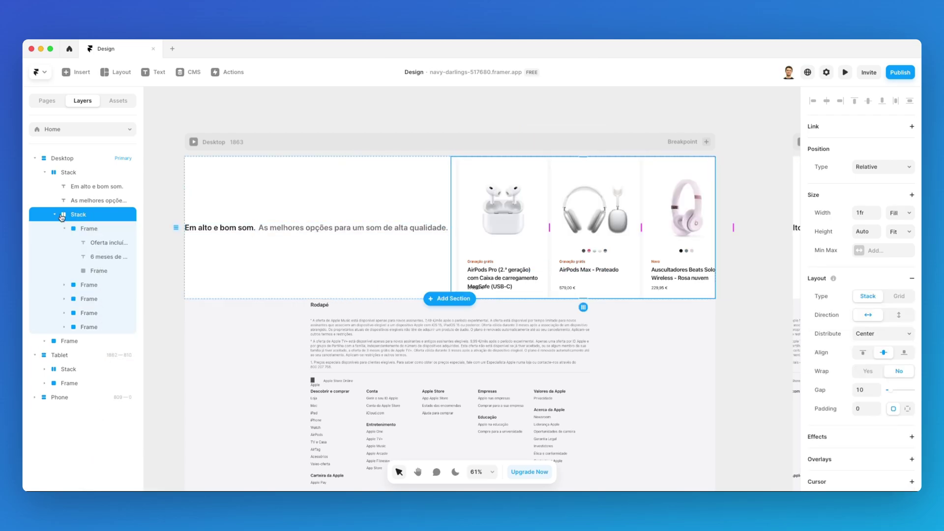
left_click(55, 215)
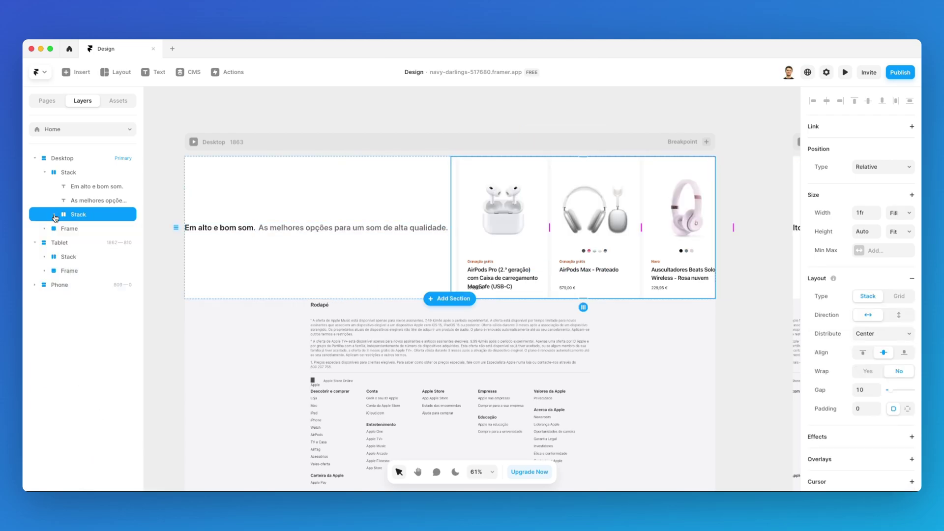
Step: Make the outer stack vertical with a 33 gap between headings and card row
left_click(77, 177)
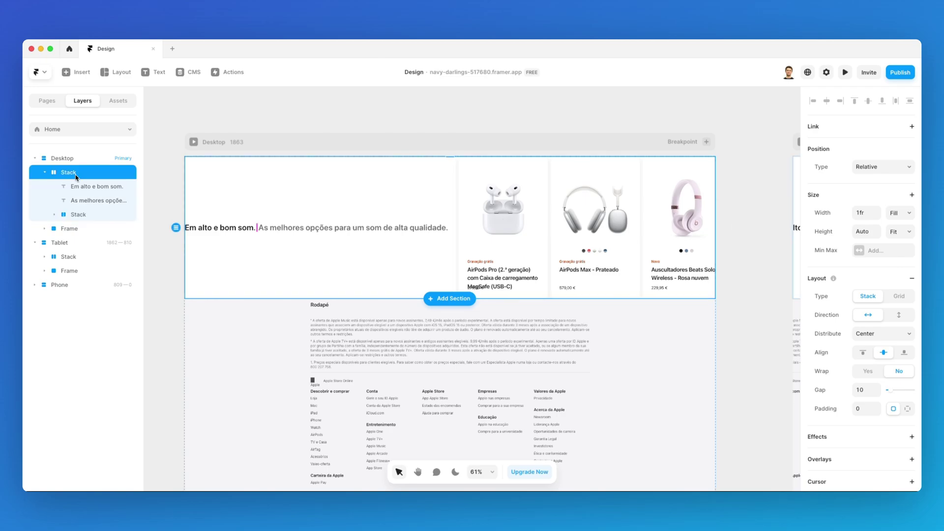
left_click(896, 316)
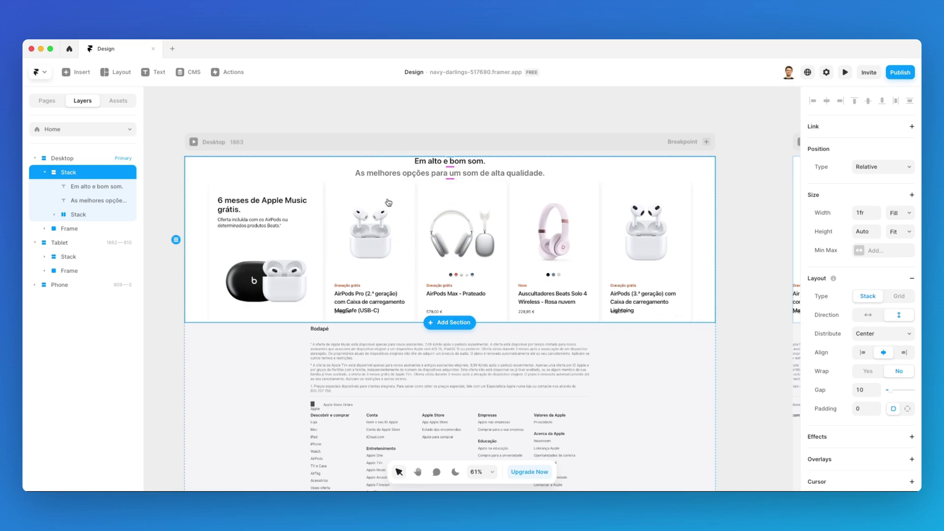
left_click_drag(449, 177, 449, 186)
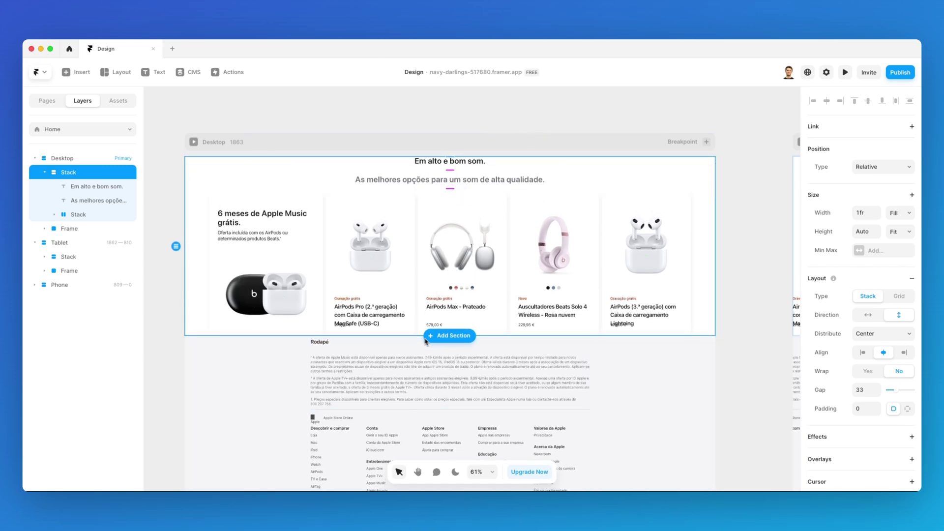
scroll(342, 330, "down", 3)
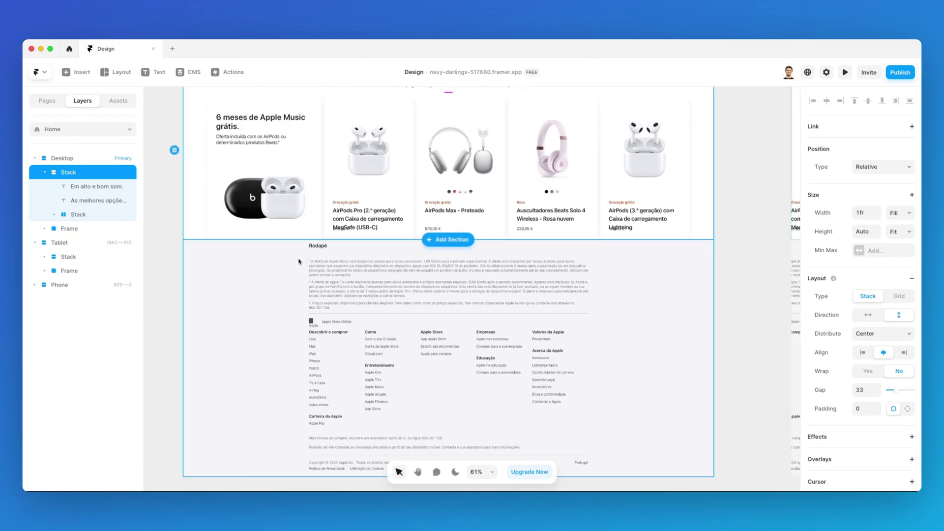
left_click(339, 242)
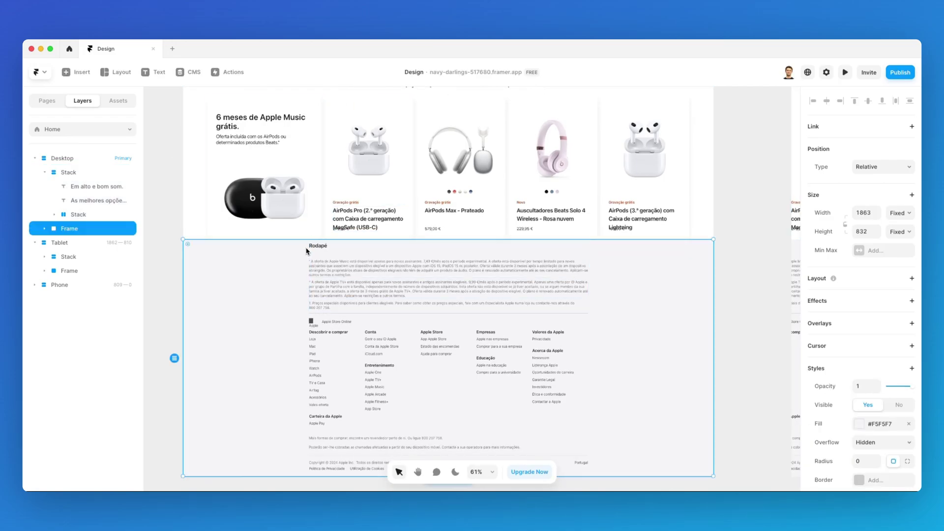
scroll(247, 265, "up", 2)
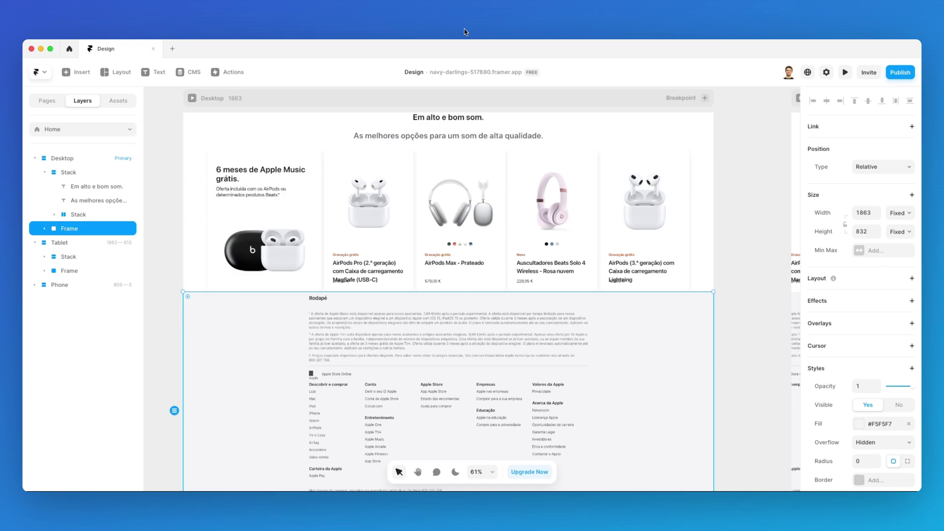
Step: On the Apple Store page, copy the Acessórios section layout with the HTML to Framer badge
key("super+Tab")
scroll(497, 86, "up", 10)
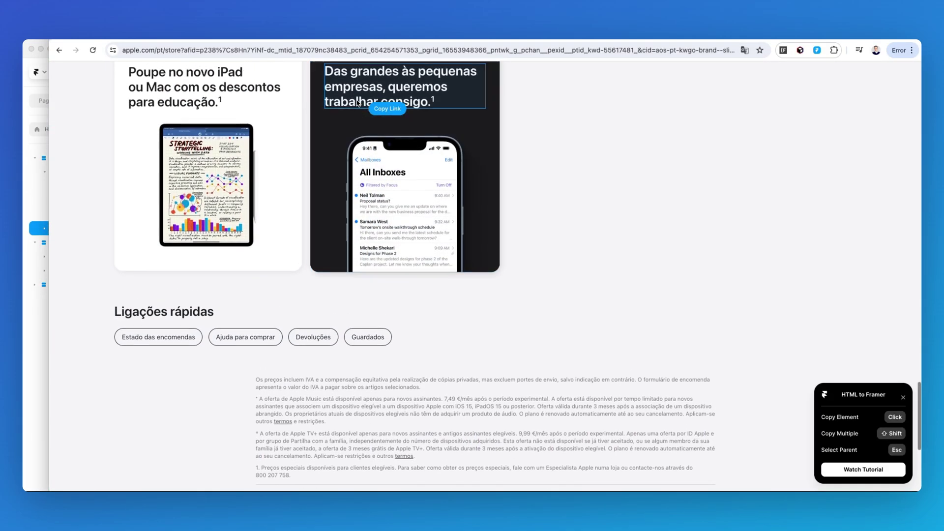
scroll(403, 200, "up", 8)
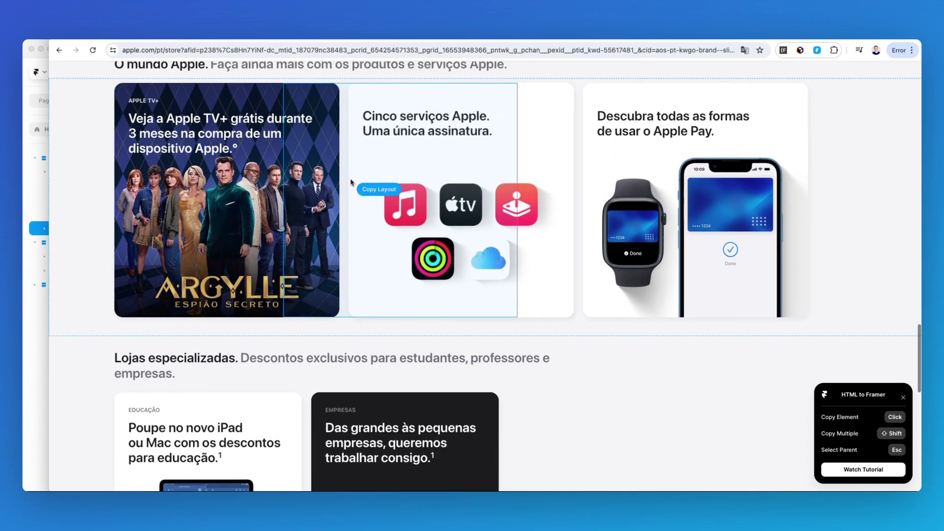
scroll(309, 177, "up", 6)
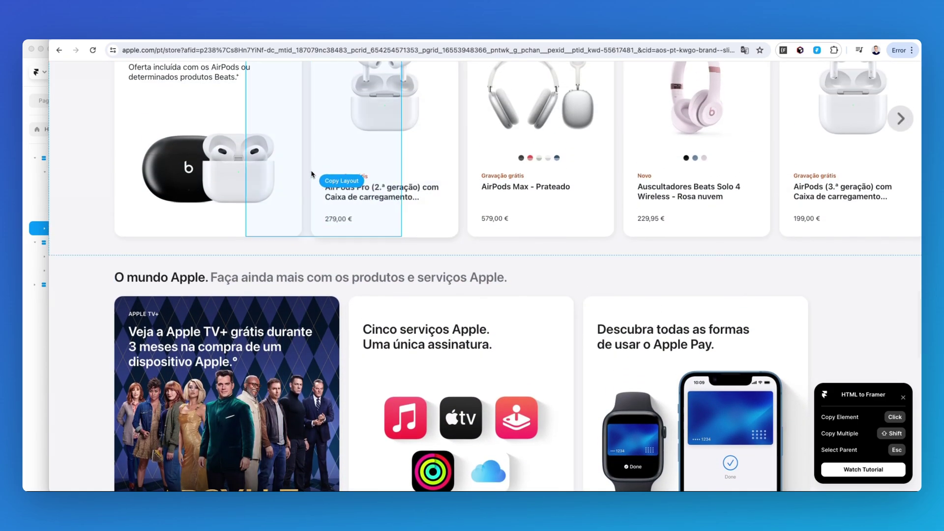
scroll(305, 175, "up", 10)
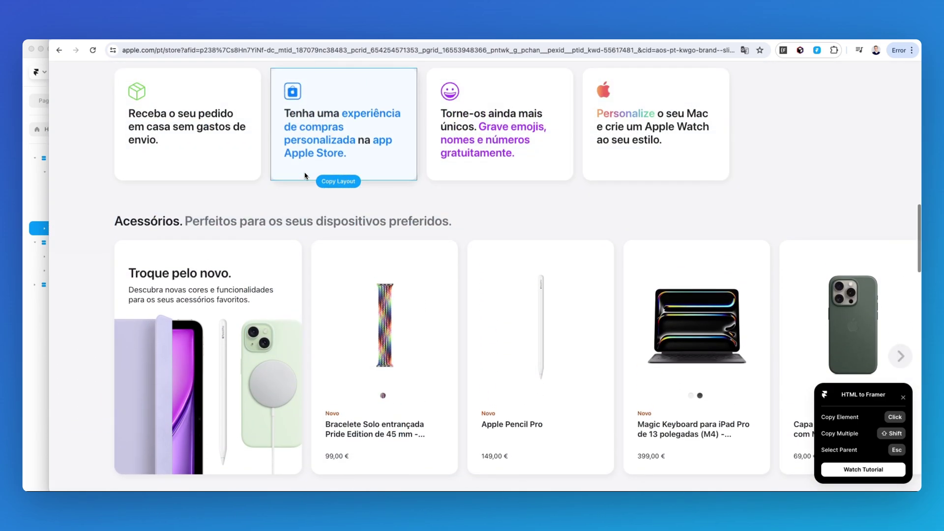
scroll(304, 175, "up", 12)
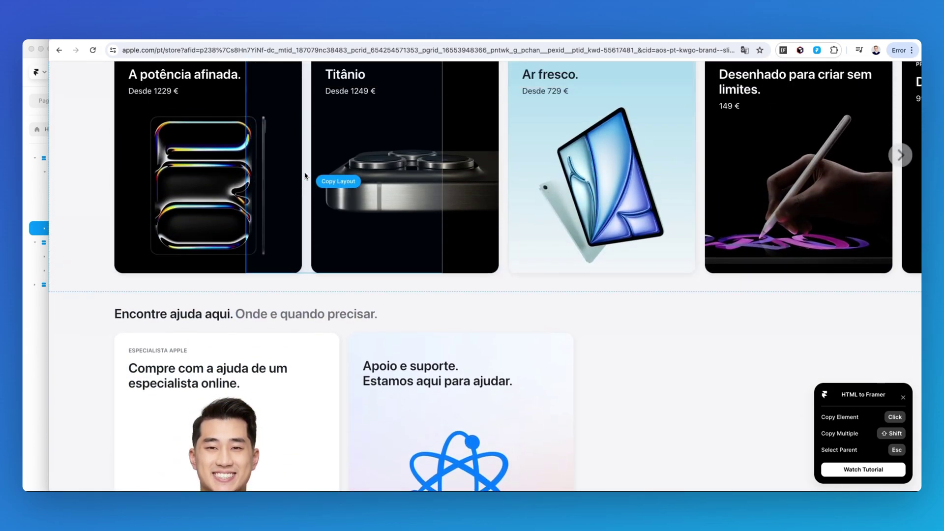
scroll(307, 177, "up", 2)
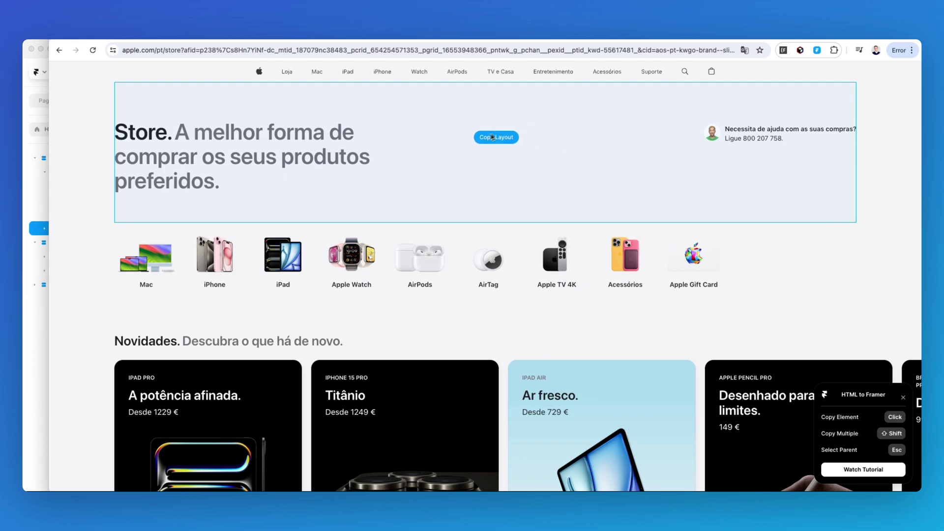
scroll(494, 129, "down", 5)
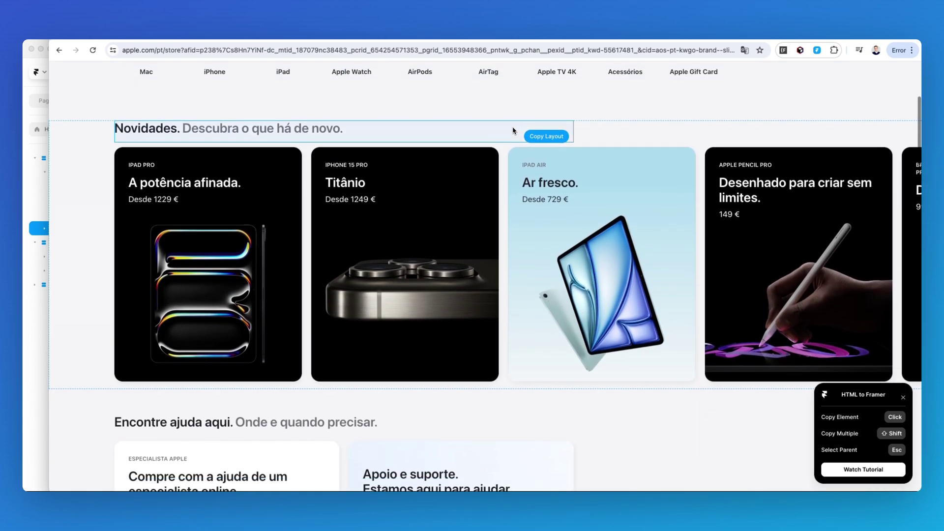
scroll(505, 129, "down", 5)
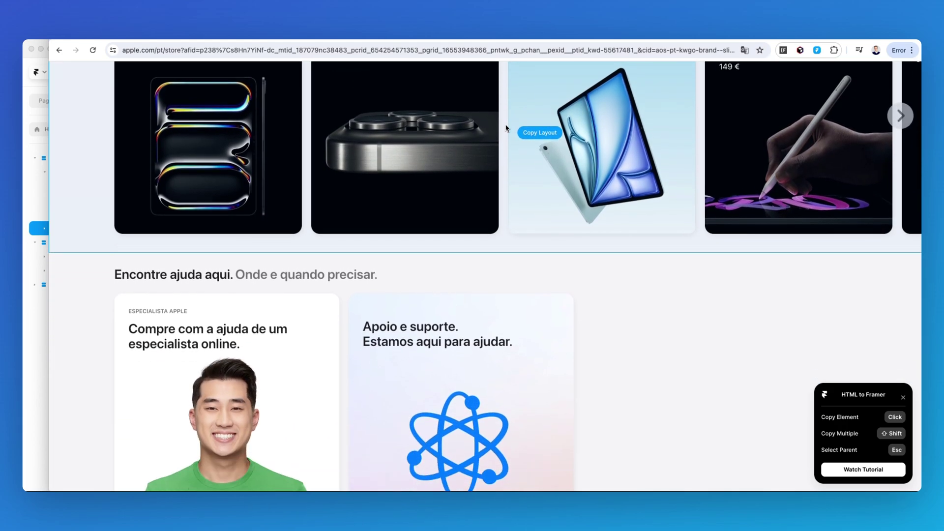
scroll(565, 147, "down", 3)
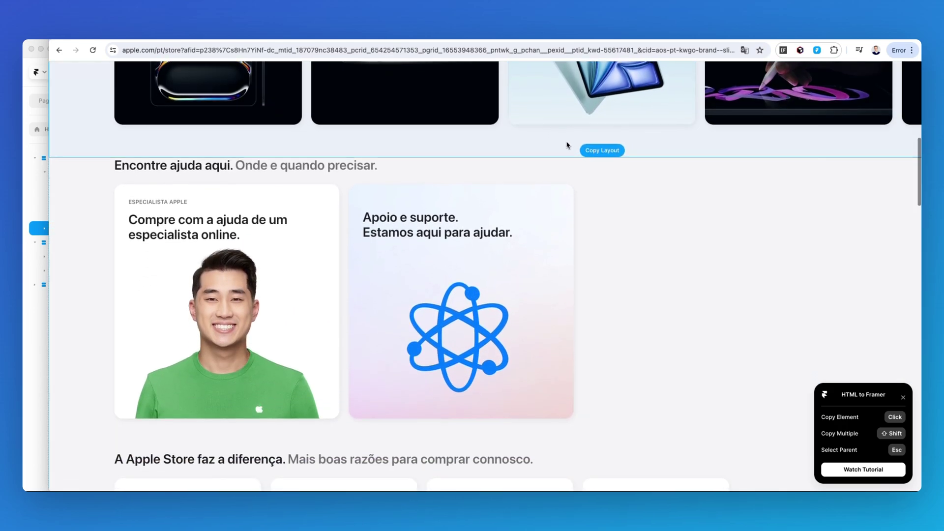
scroll(584, 166, "down", 1)
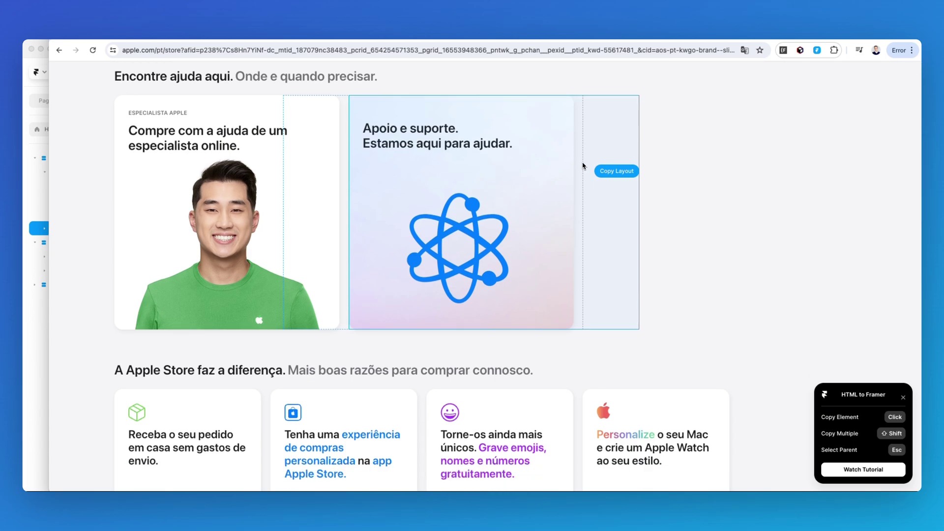
scroll(583, 166, "down", 3)
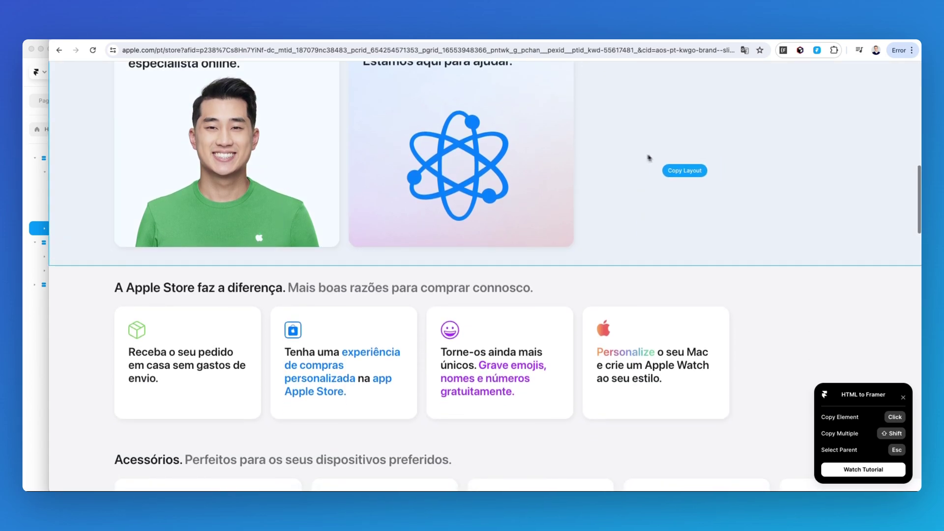
scroll(649, 143, "down", 6)
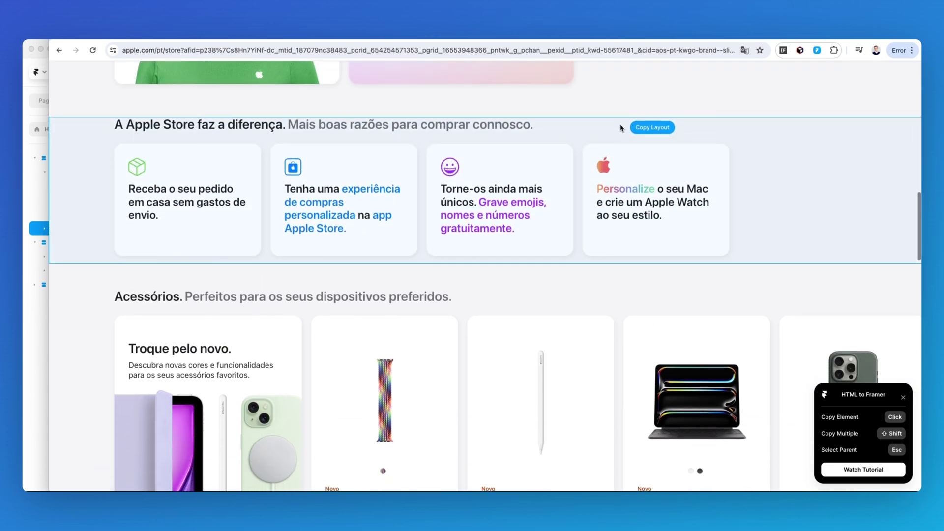
scroll(646, 177, "down", 6)
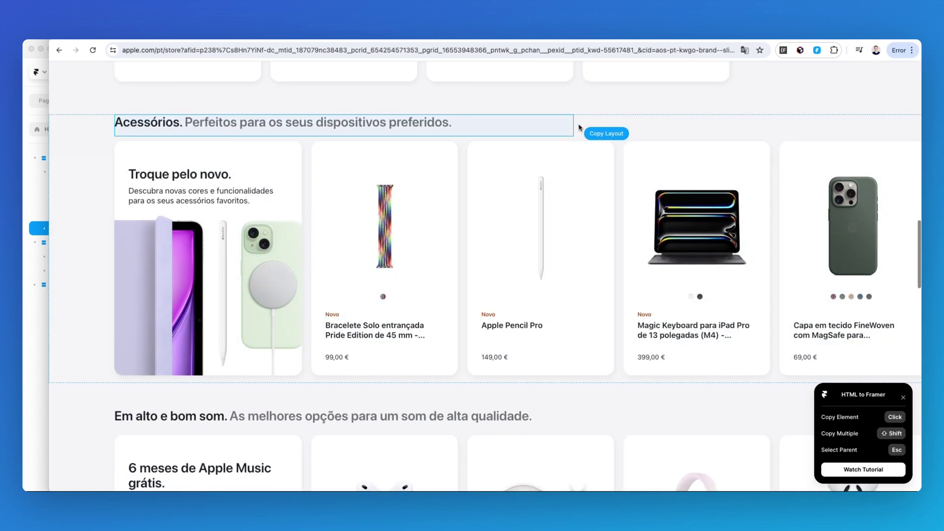
left_click(274, 98)
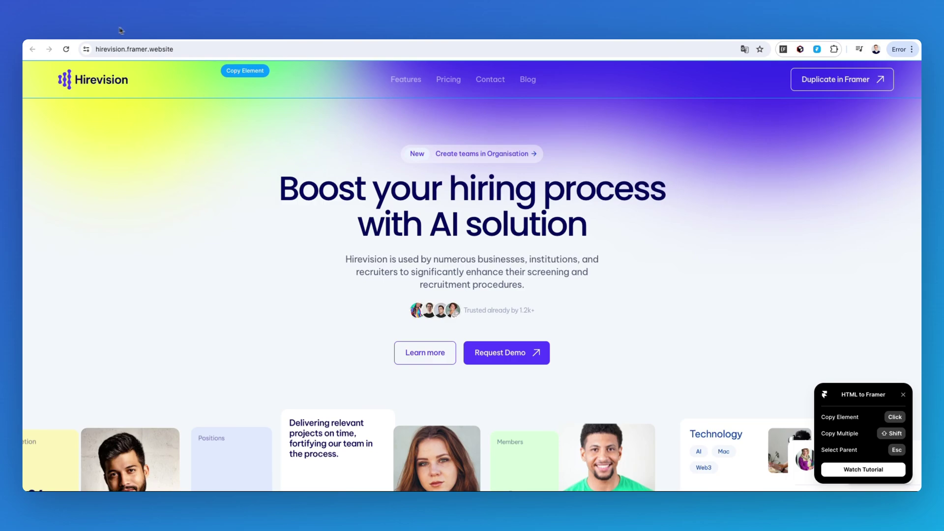
Step: Scroll the Hirevision page down to the 'Powerful features tailored to your needs' section
scroll(325, 90, "down", 10)
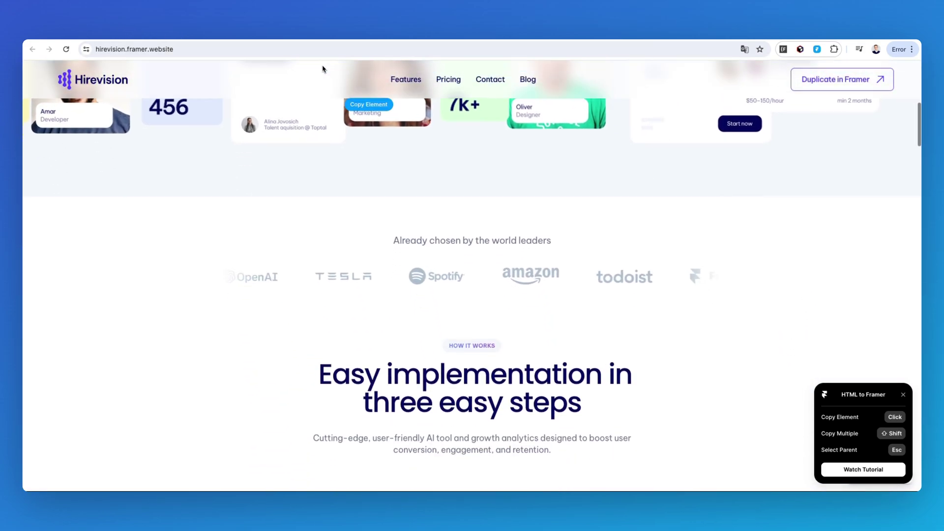
scroll(245, 148, "down", 3)
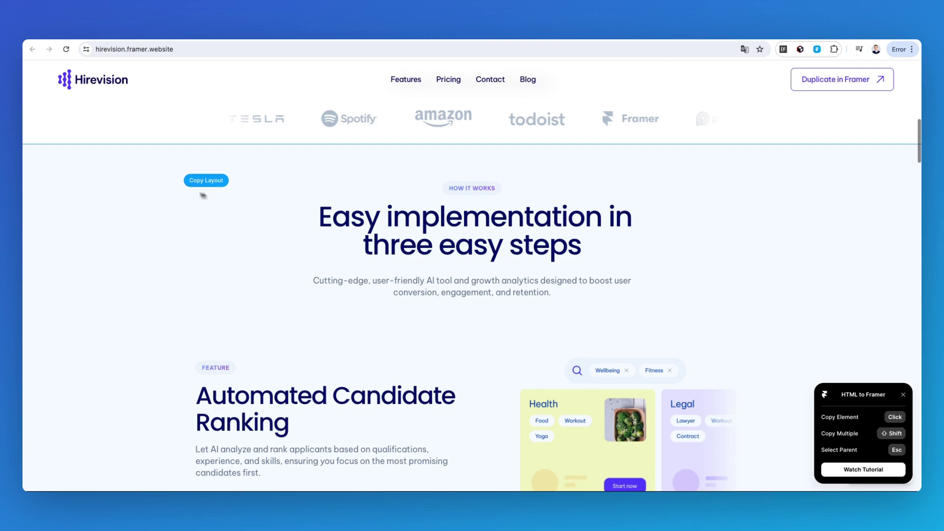
scroll(186, 182, "down", 4)
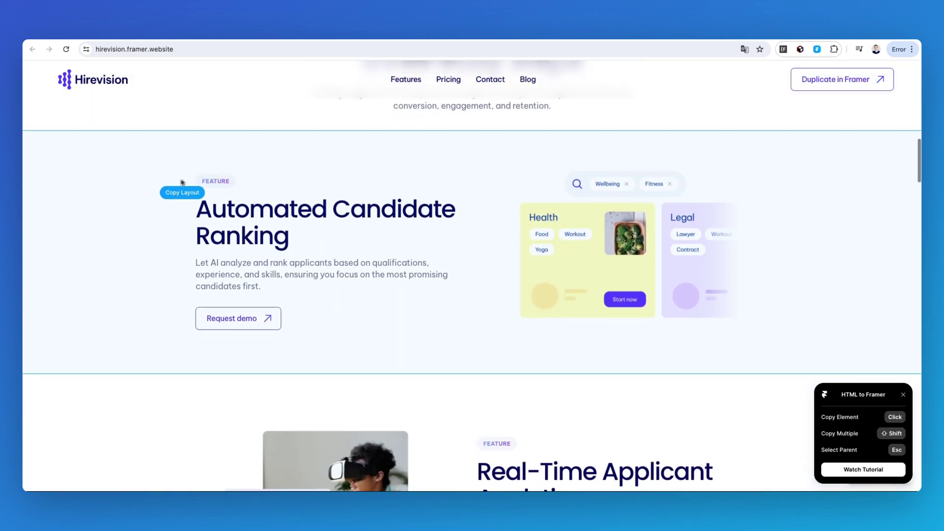
scroll(158, 177, "down", 4)
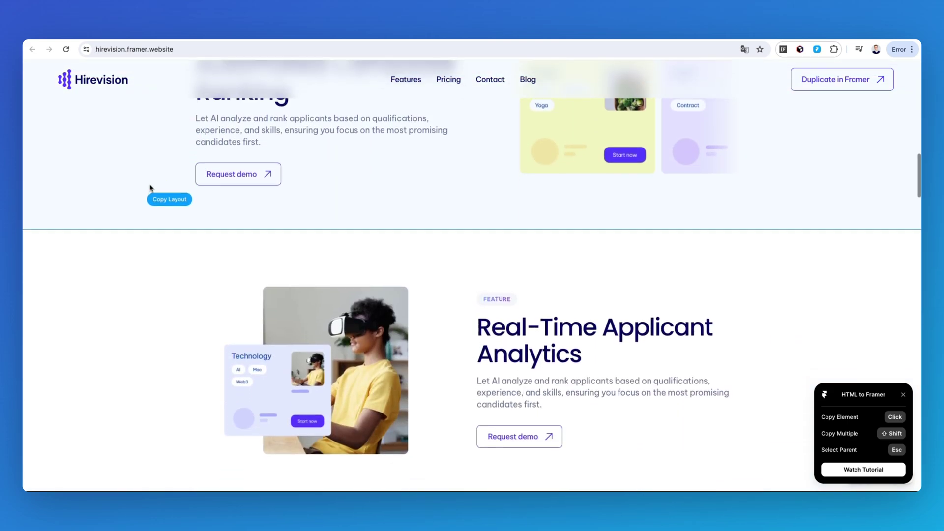
scroll(165, 169, "down", 2)
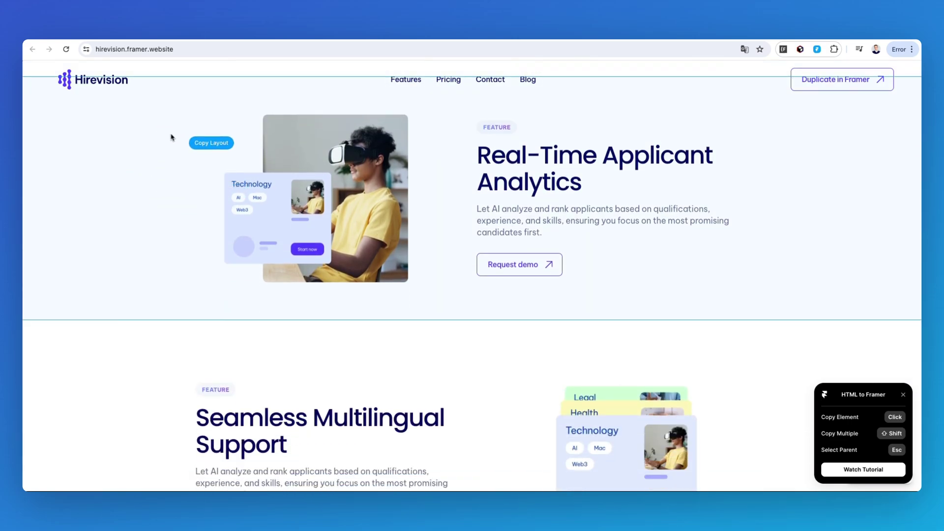
scroll(181, 143, "down", 2)
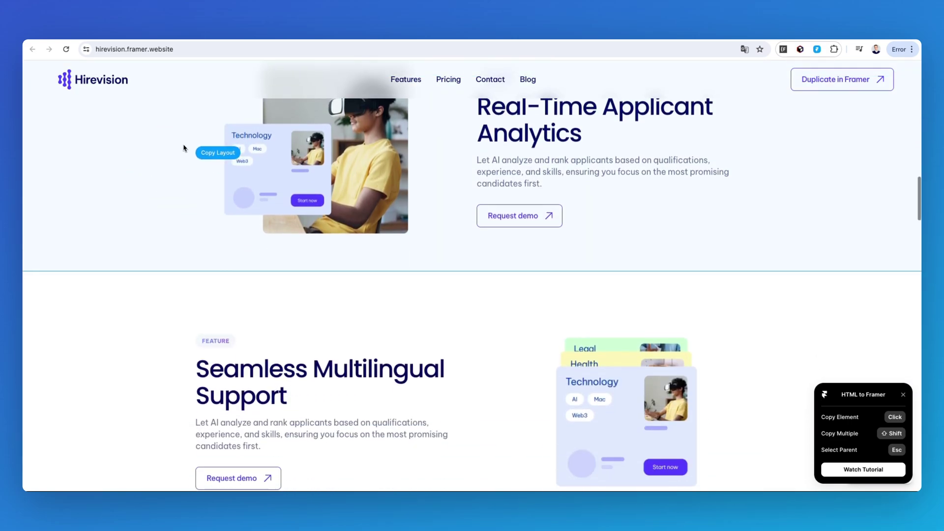
scroll(181, 145, "down", 8)
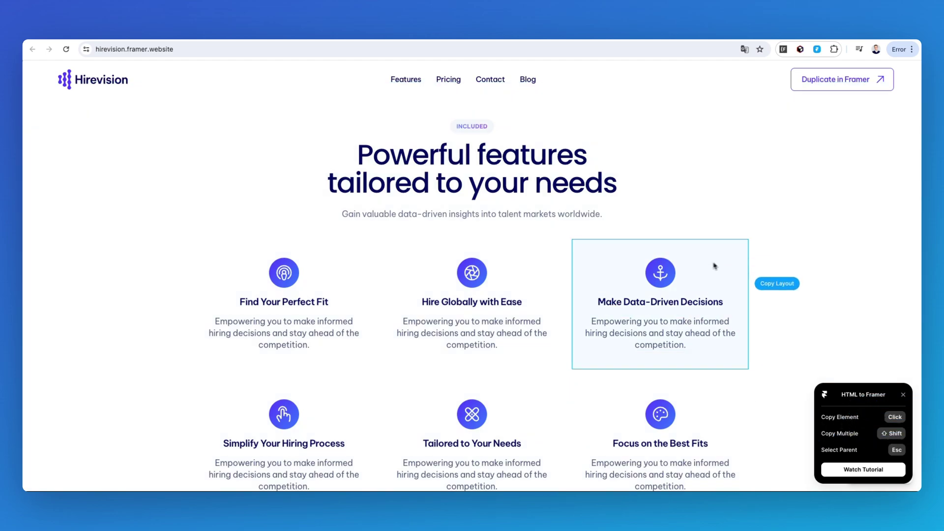
scroll(783, 272, "down", 3)
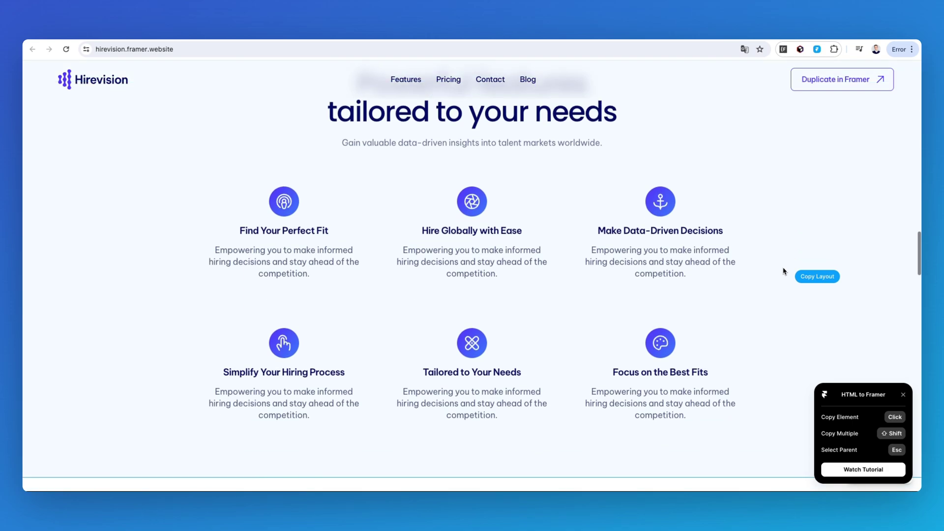
scroll(783, 271, "down", 6)
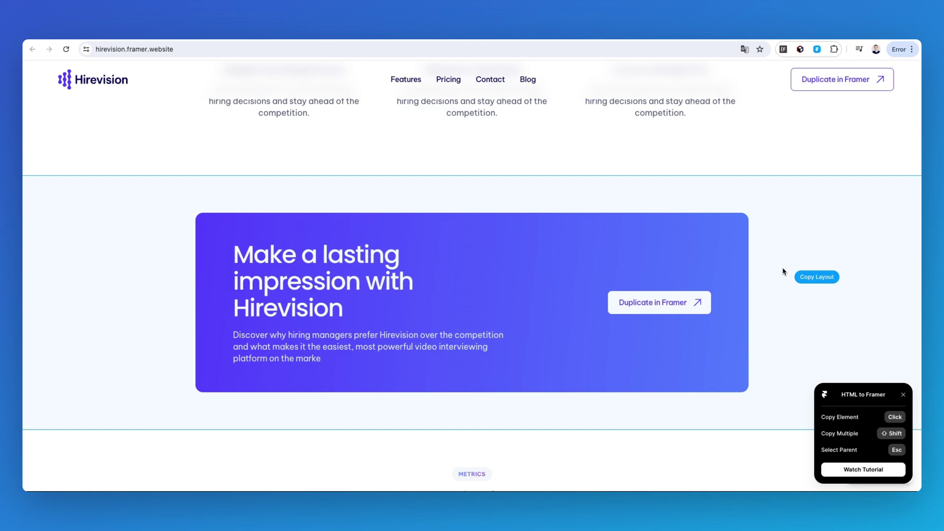
scroll(783, 272, "down", 4)
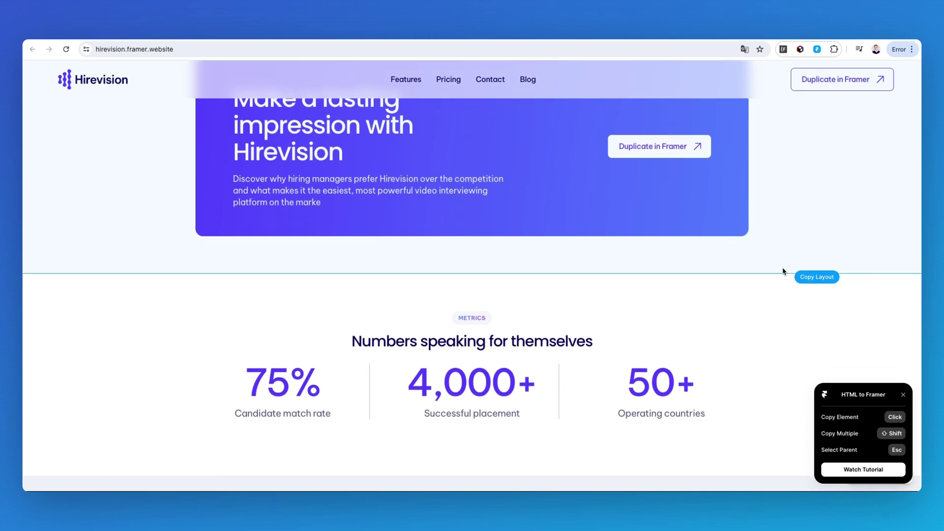
scroll(783, 272, "down", 2)
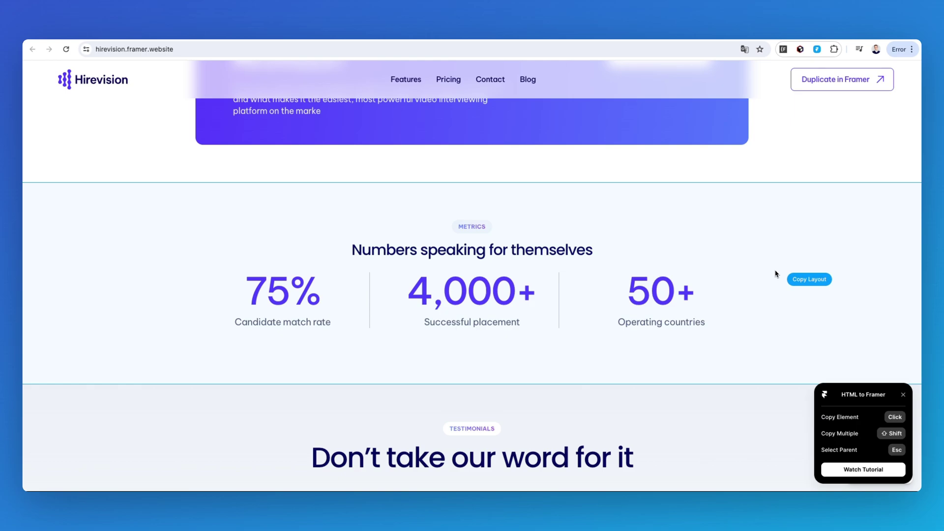
scroll(776, 274, "down", 1)
scroll(776, 274, "down", 1)
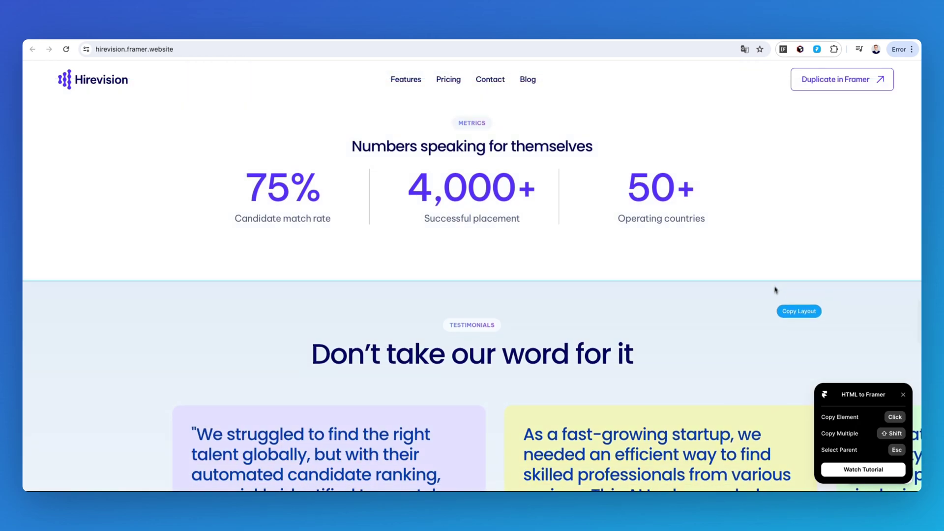
scroll(759, 294, "down", 6)
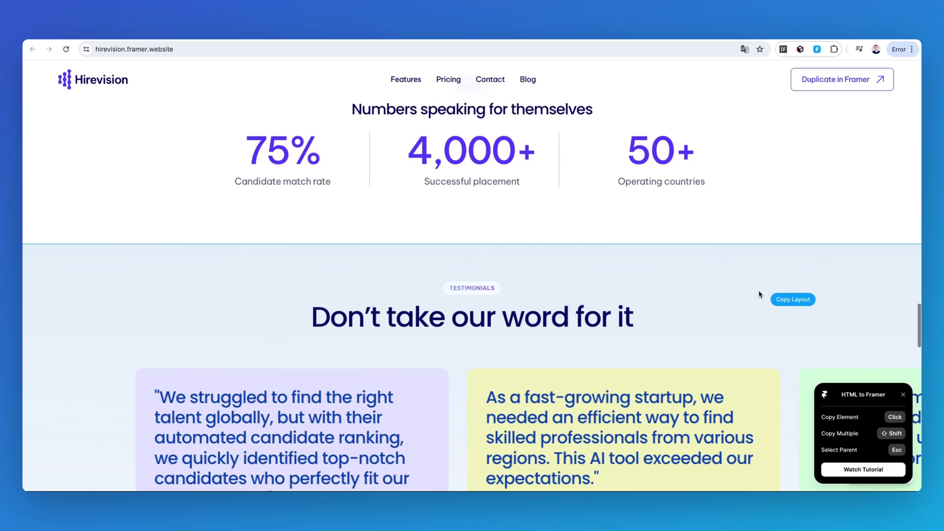
scroll(762, 285, "down", 10)
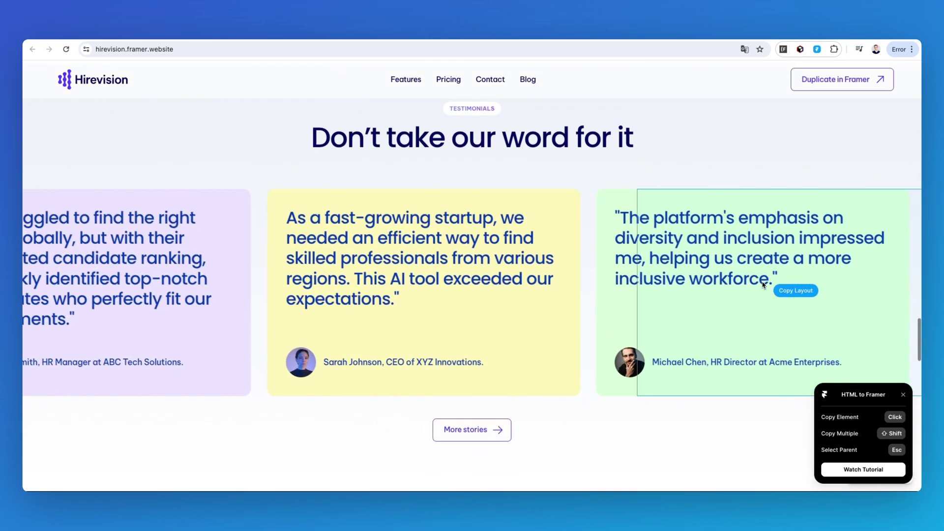
scroll(762, 285, "down", 3)
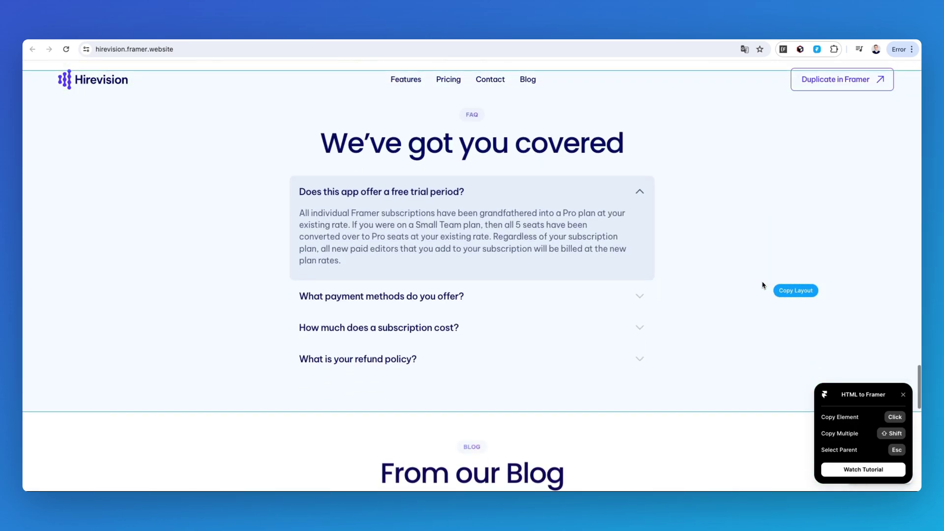
scroll(763, 285, "down", 2)
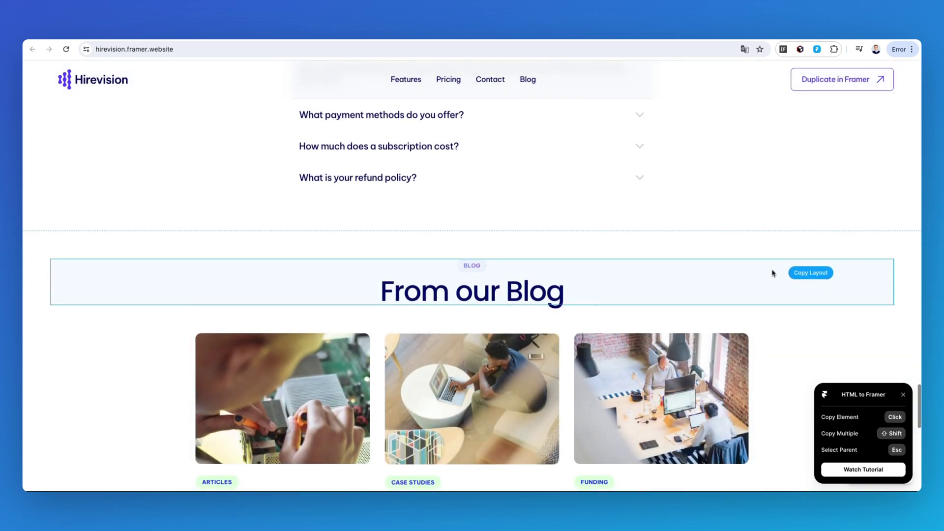
scroll(806, 244, "down", 5)
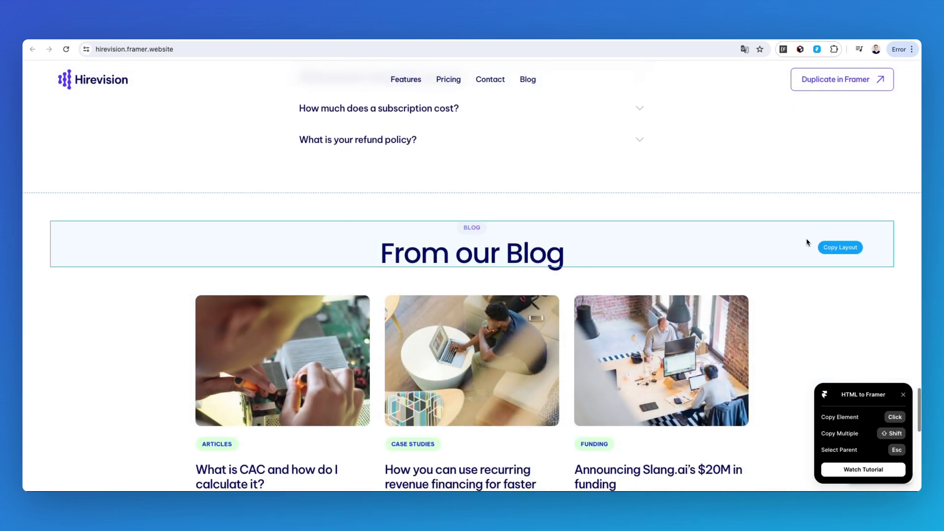
scroll(807, 242, "down", 5)
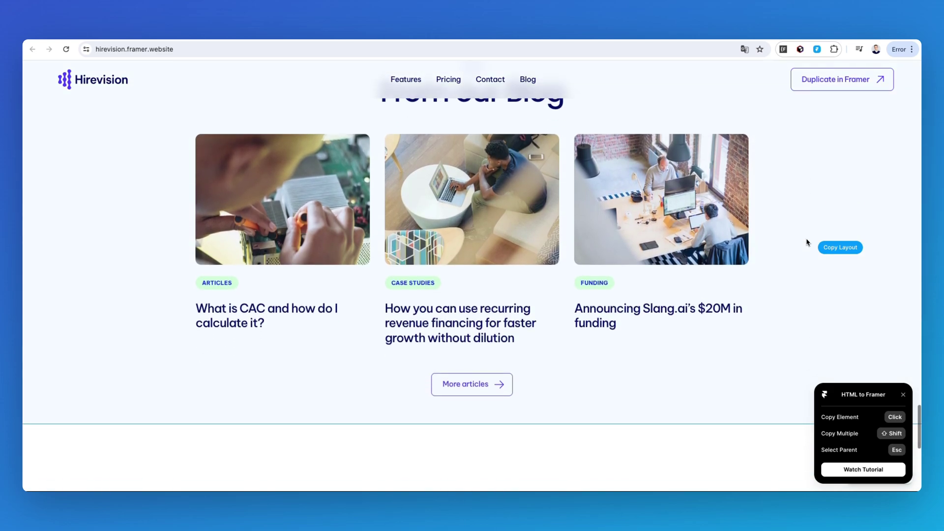
scroll(807, 242, "down", 15)
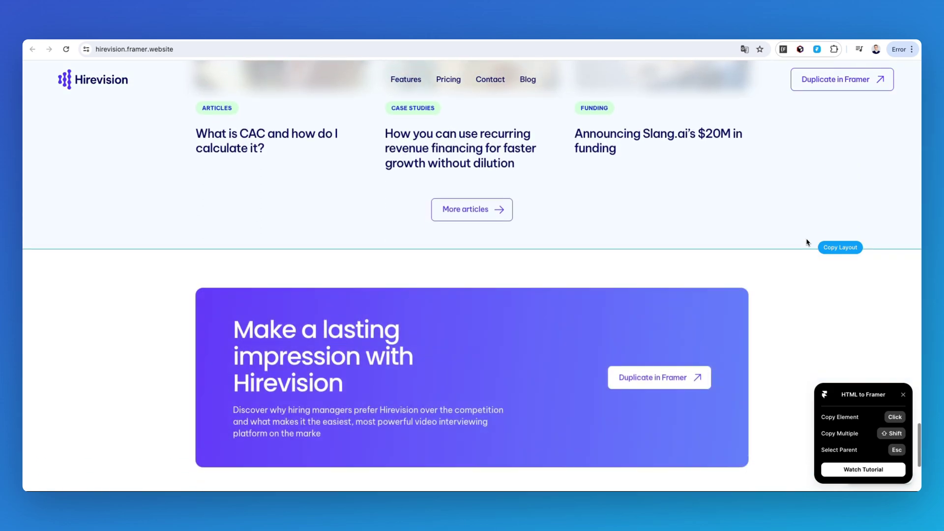
scroll(807, 241, "down", 5)
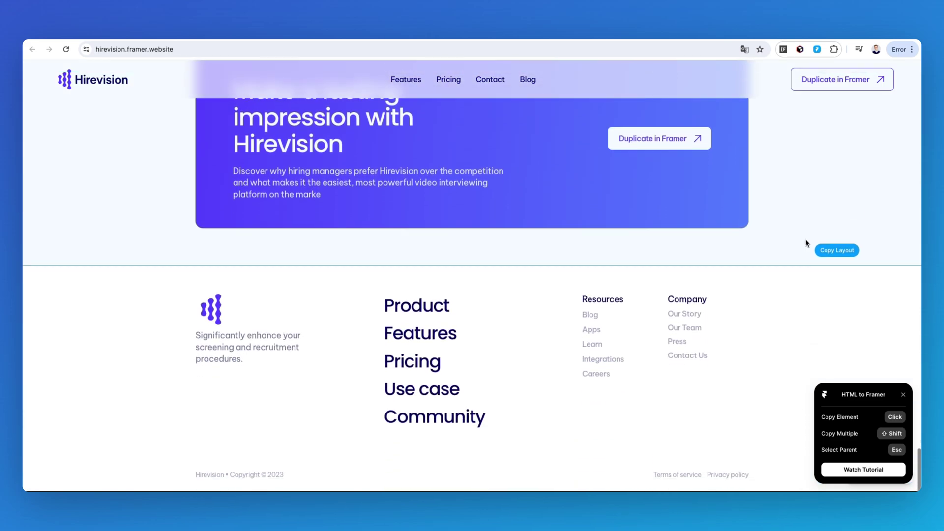
scroll(763, 248, "up", 13)
scroll(760, 251, "up", 20)
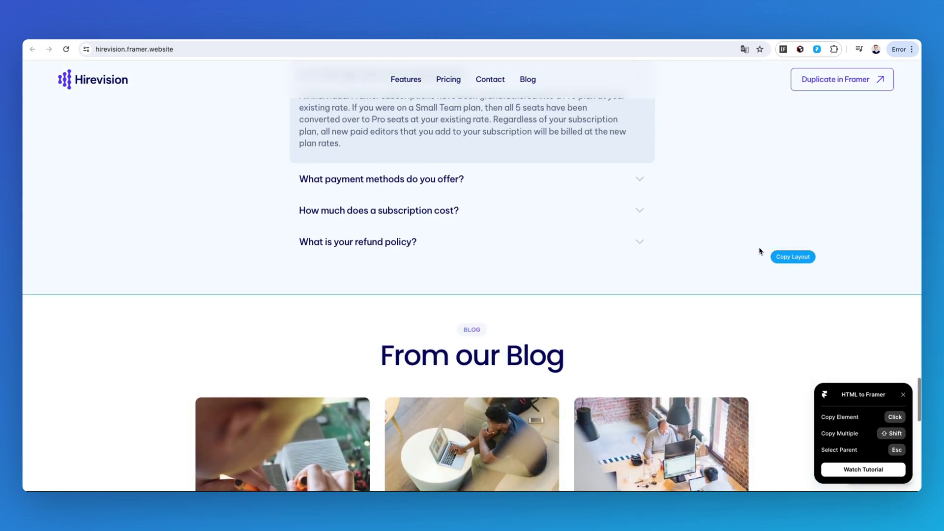
scroll(760, 251, "up", 20)
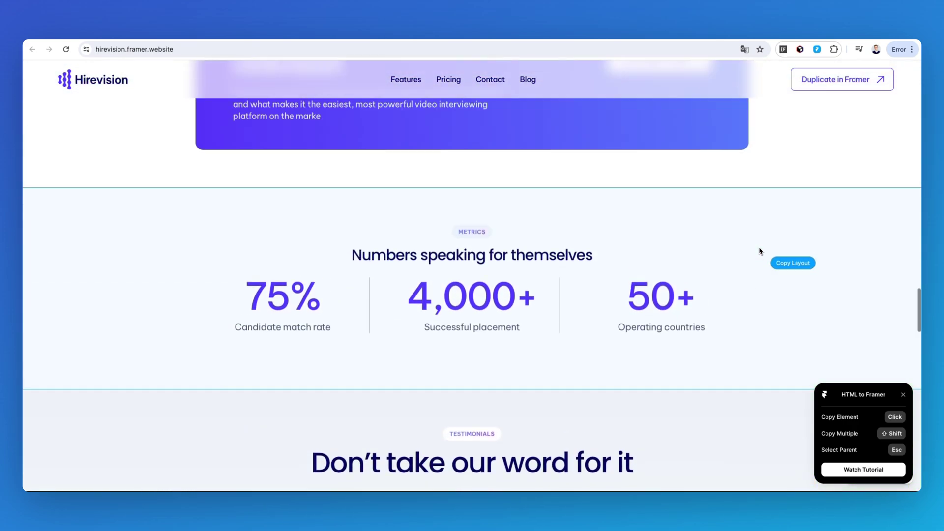
scroll(759, 251, "up", 5)
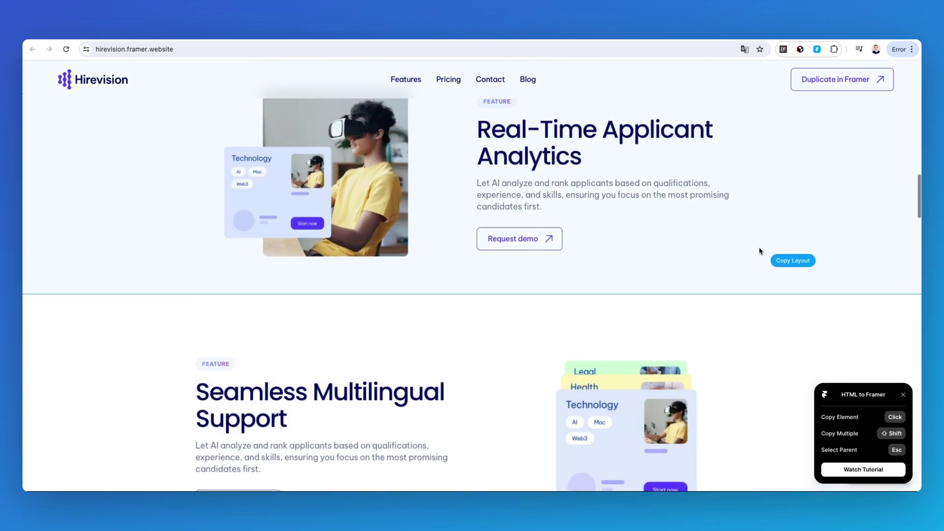
scroll(760, 251, "up", 20)
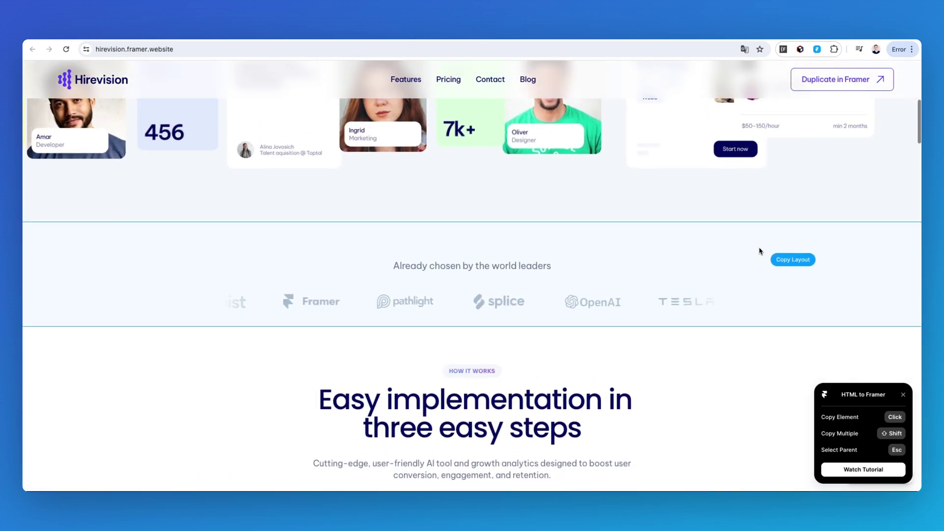
scroll(760, 251, "up", 10)
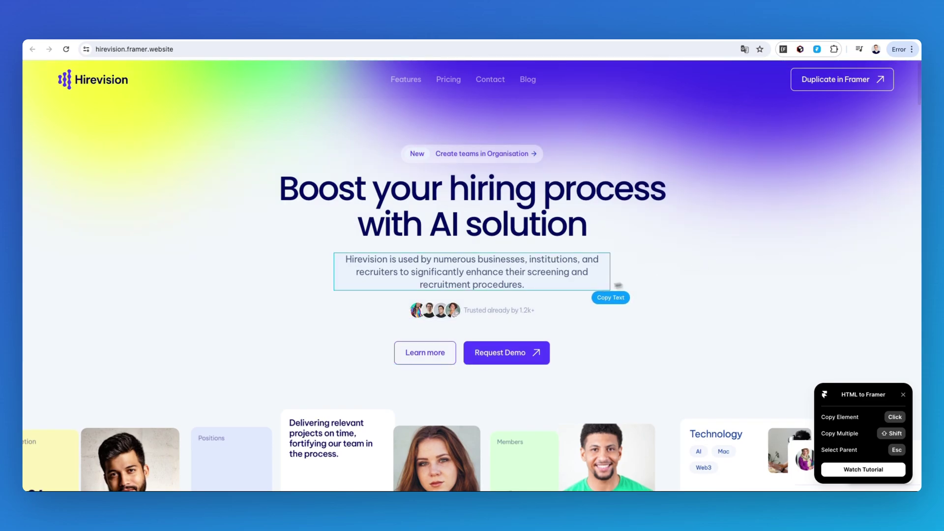